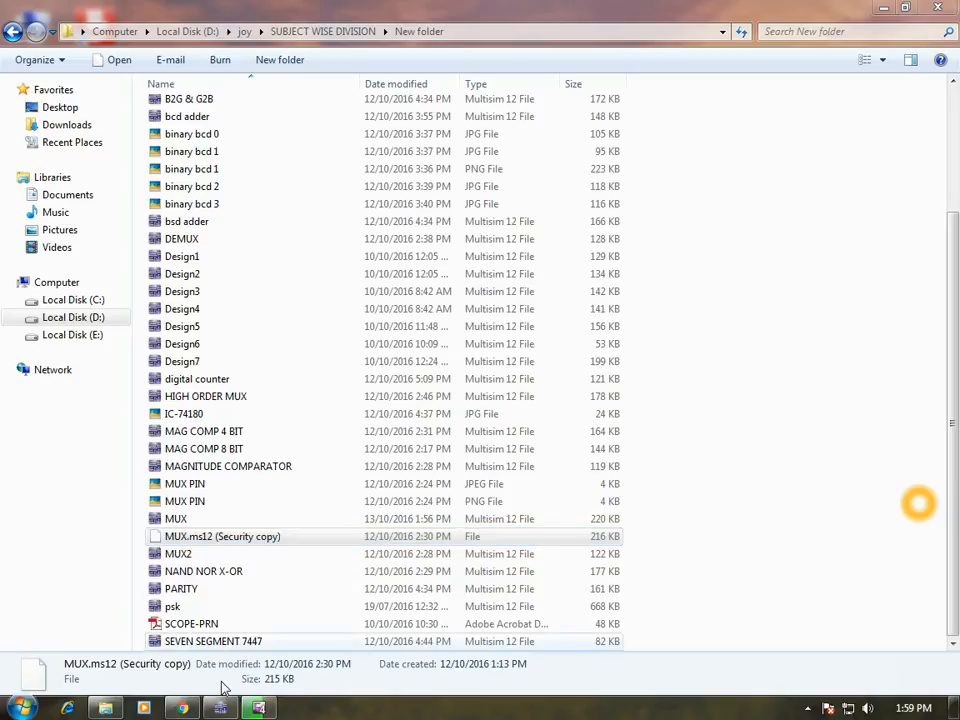
Switch to Multisim and examine the MUX schematic full screen, from its input switches and bus to the 74151N and output lamps.
left_click(218, 708)
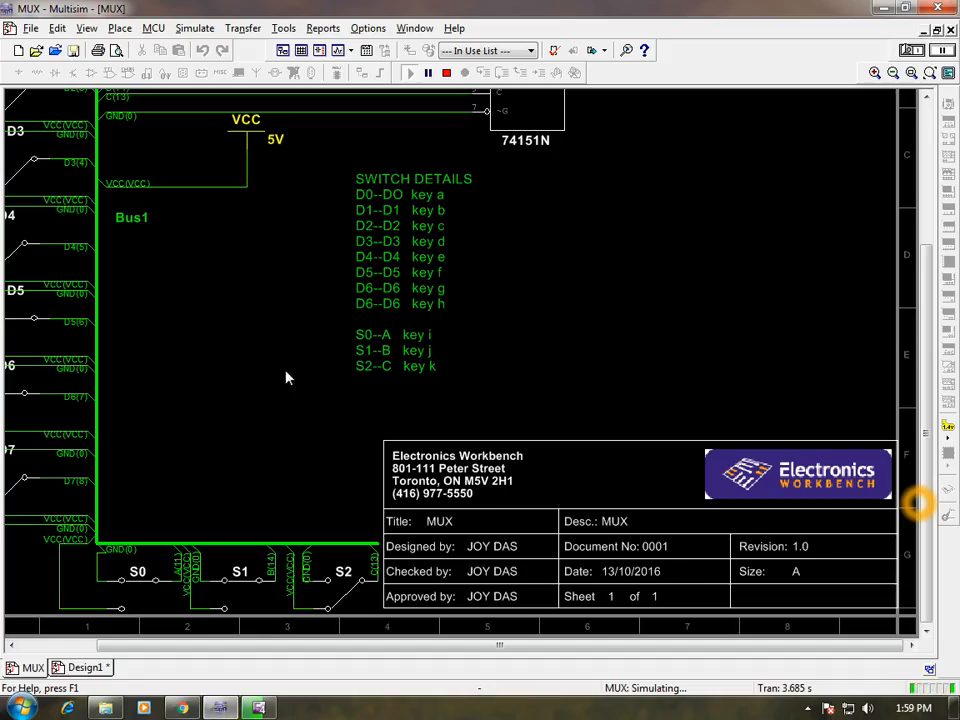
left_click_drag(933, 331, 945, 164)
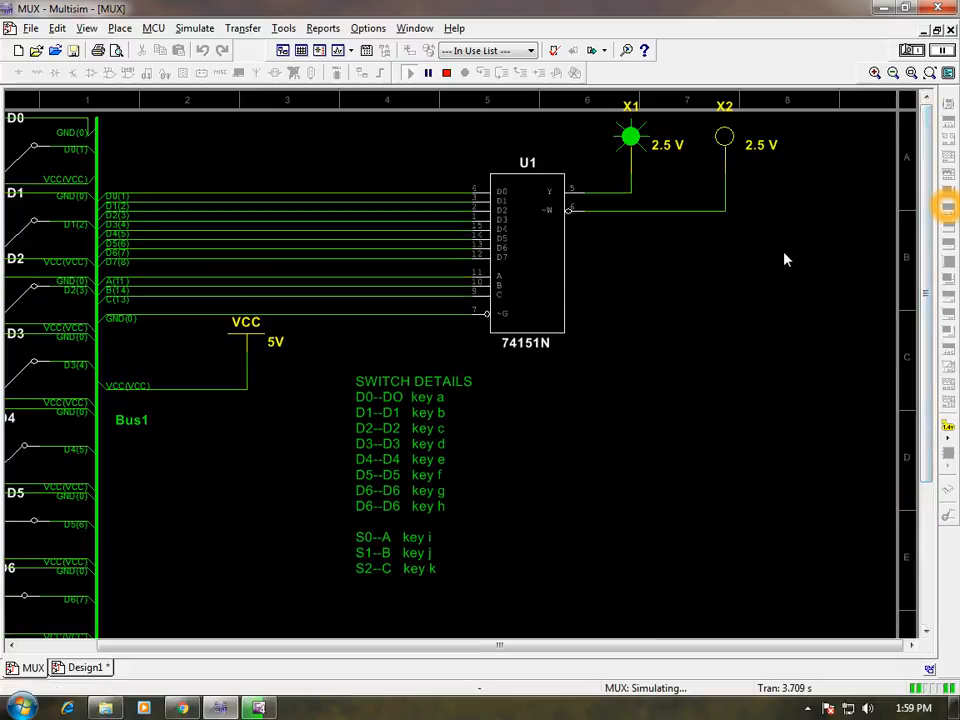
key("F11")
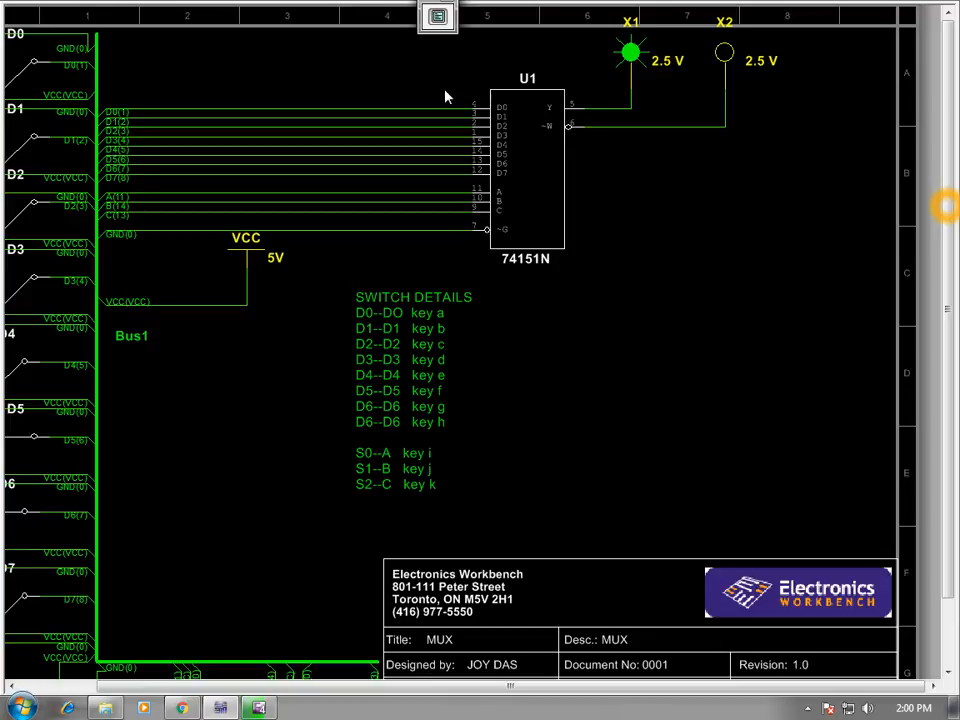
left_click(680, 179)
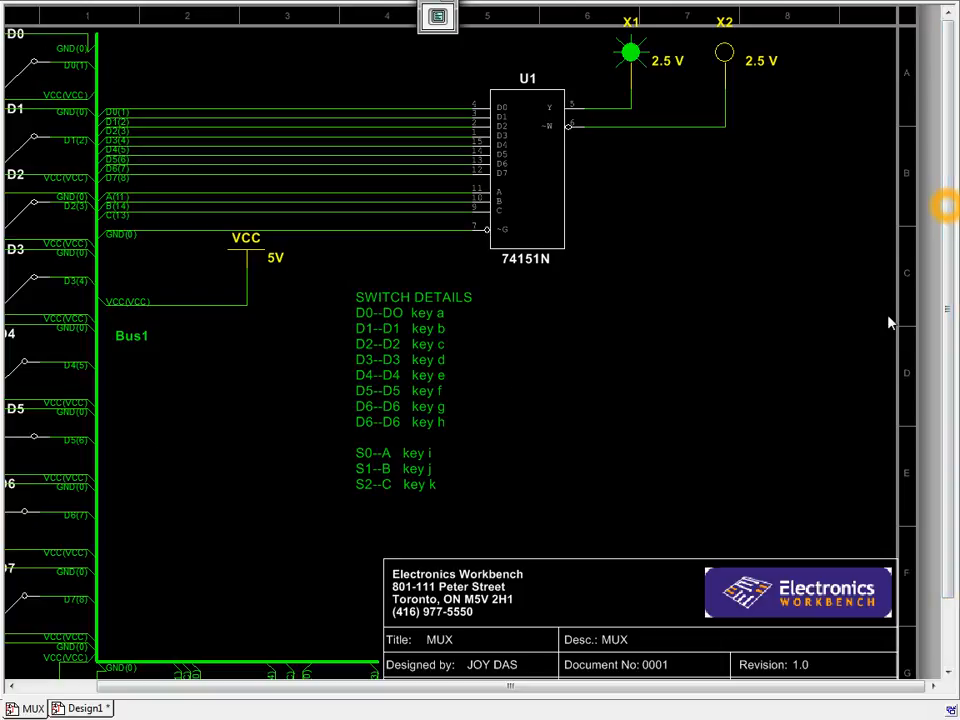
left_click_drag(529, 688, 290, 690)
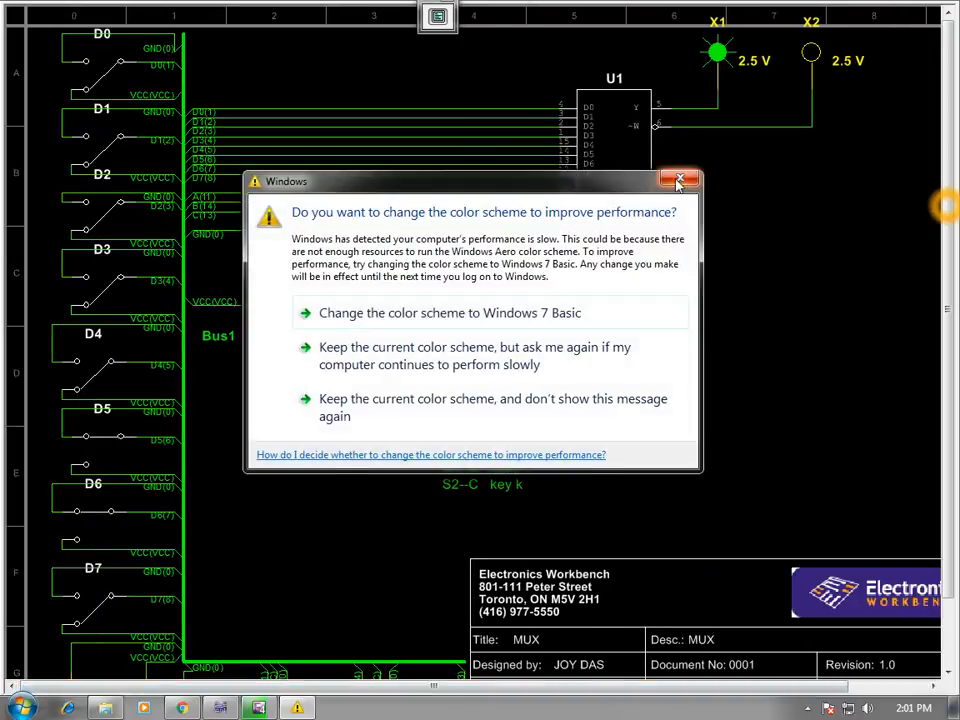
left_click(679, 180)
scroll(955, 248, "down", 3)
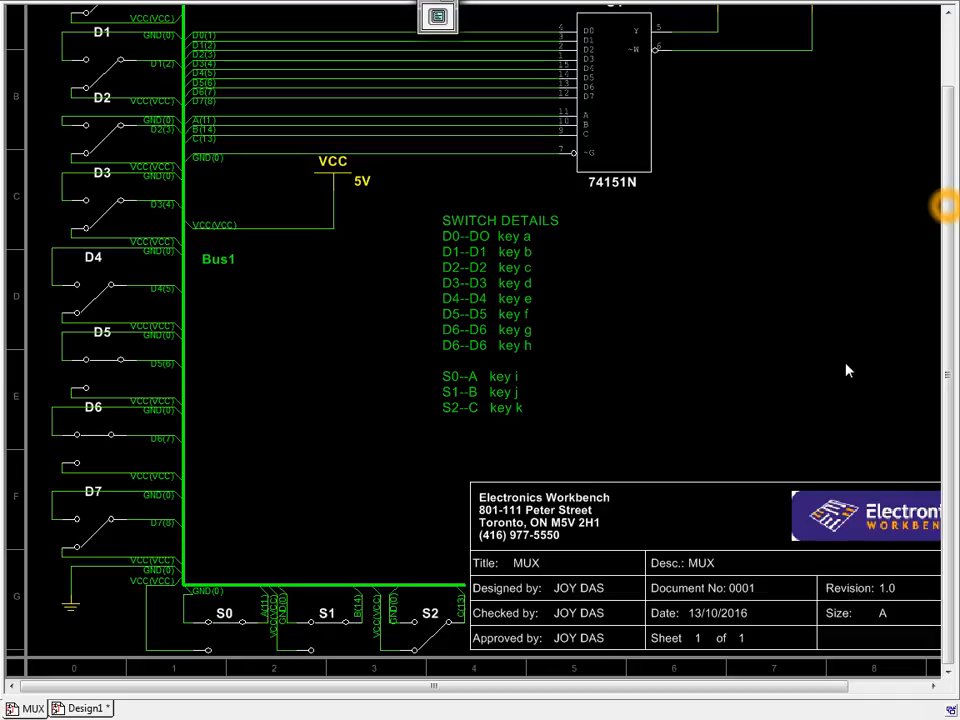
scroll(948, 336, "up", 3)
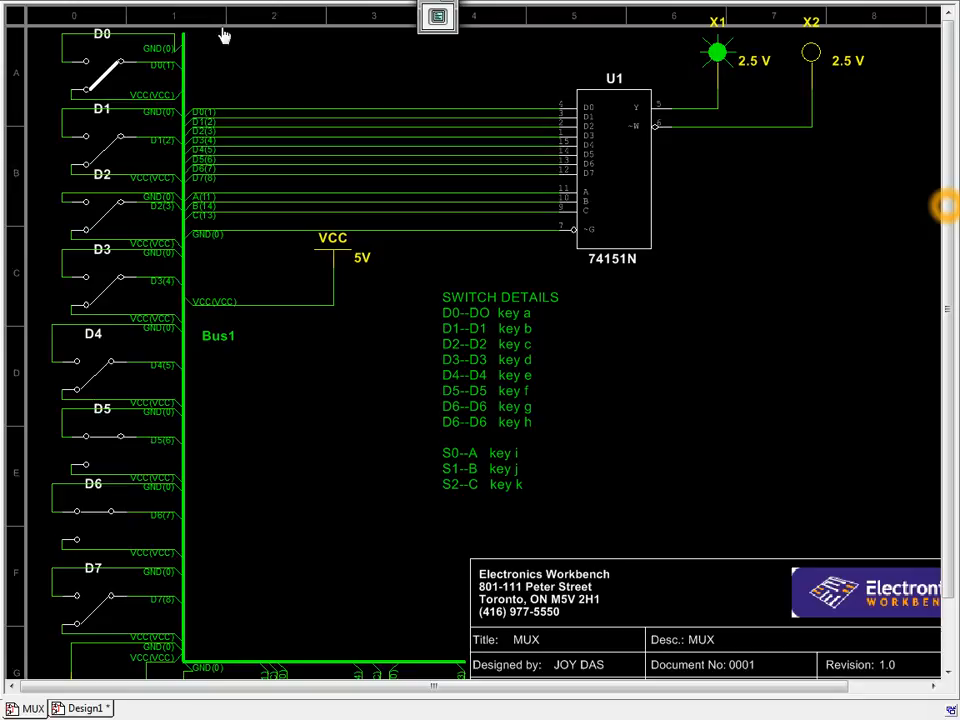
Leave full screen in Design1 and place a vertical bus in the empty area beyond lamp X1.
left_click(90, 710)
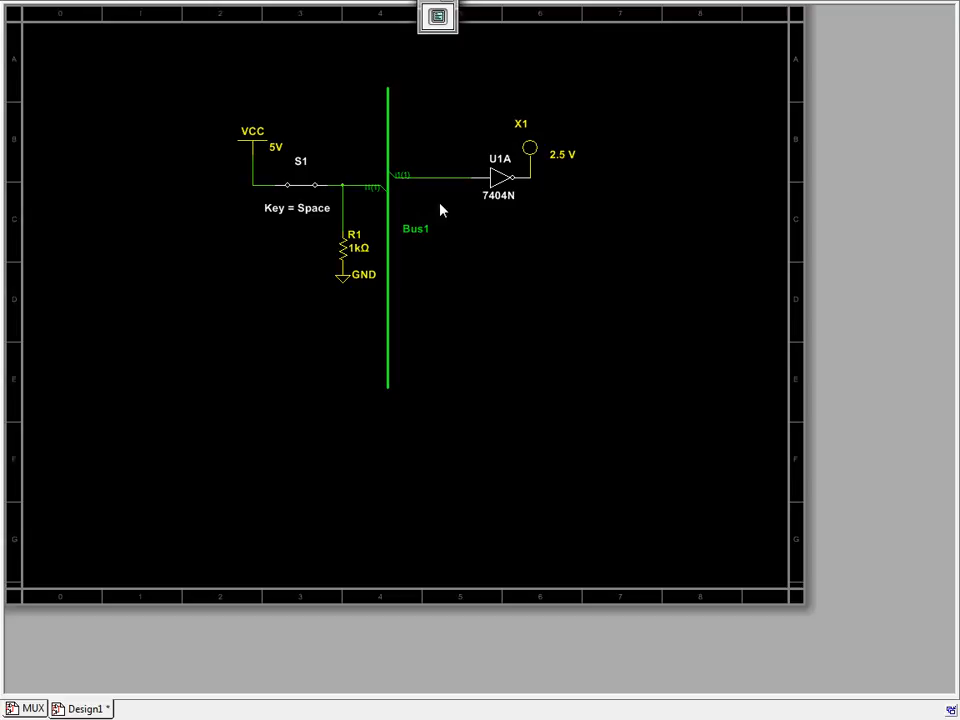
key("Escape")
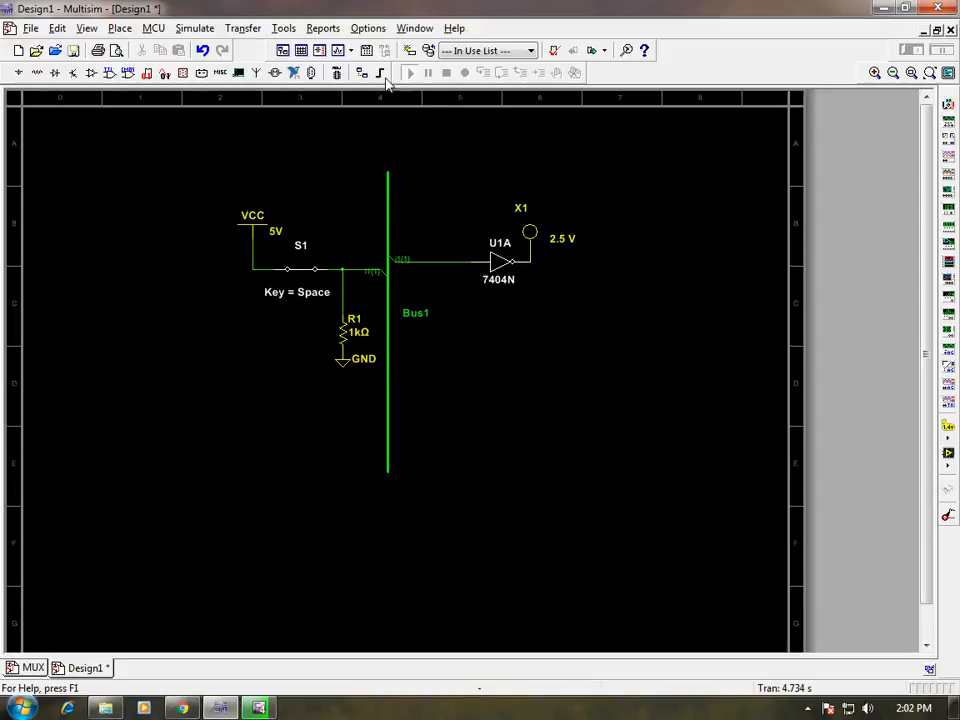
left_click(381, 76)
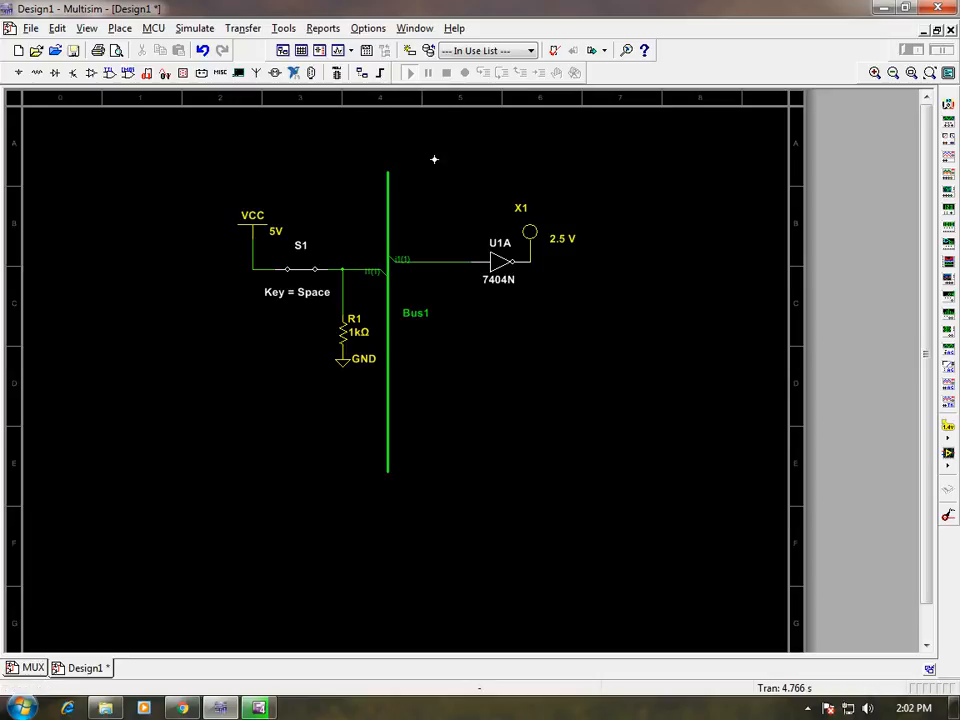
key("Escape")
left_click(381, 76)
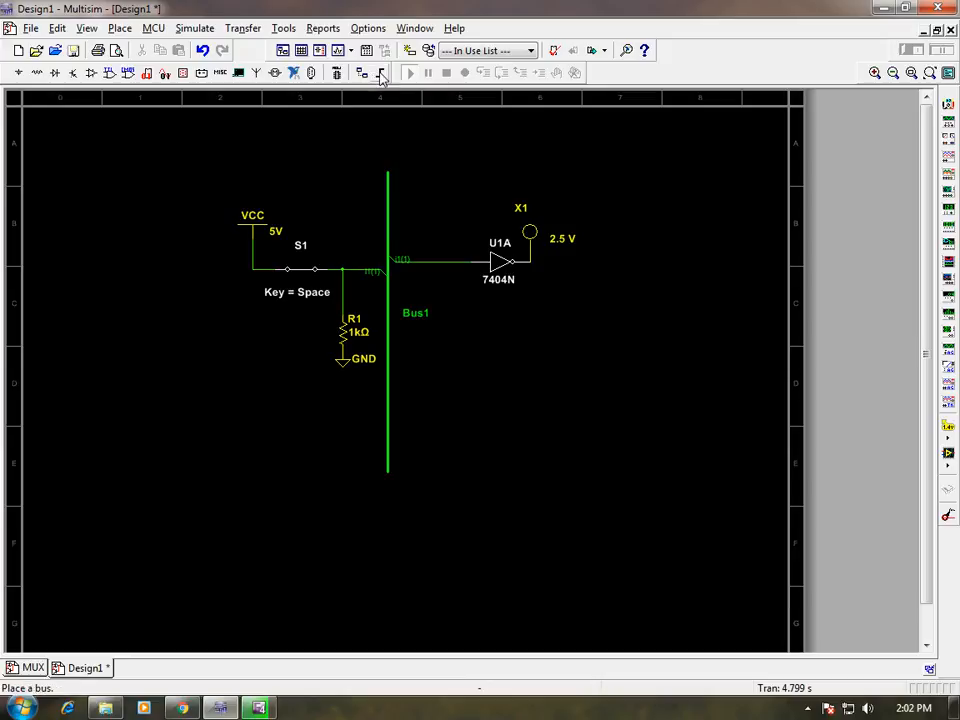
left_click(618, 172)
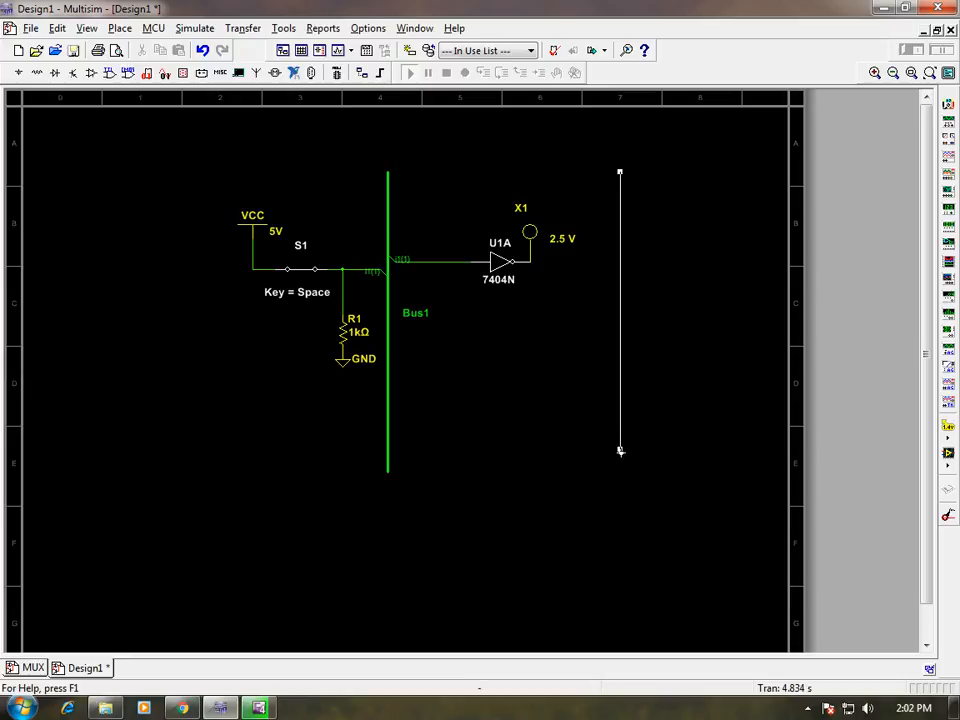
left_click(620, 451)
double_click(620, 451)
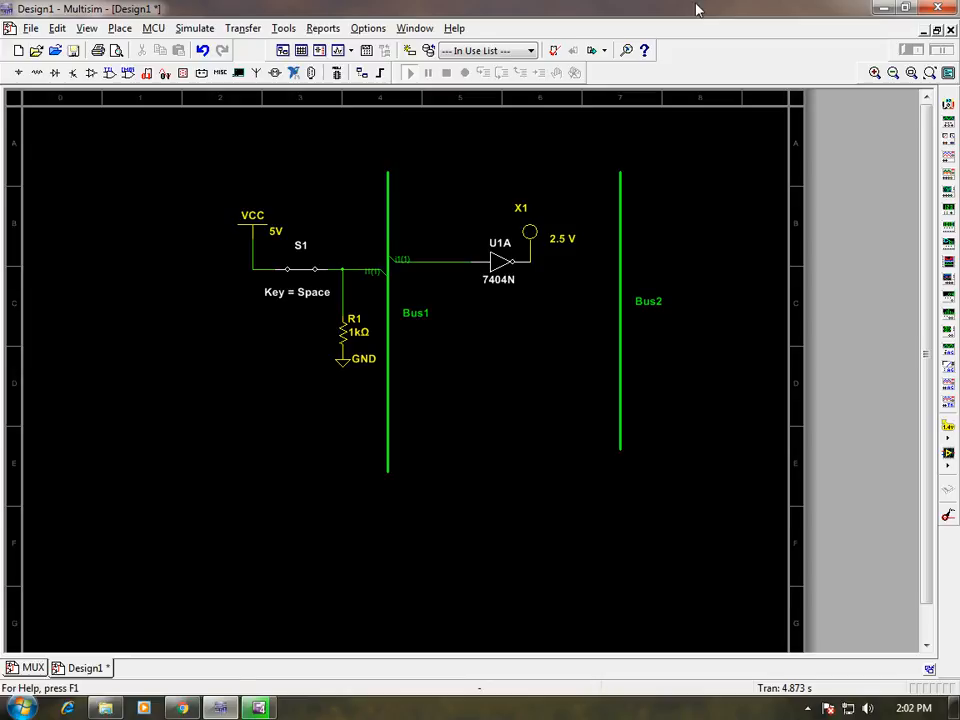
Stop the MUX simulation and delete Design1's wires that join switch S1 and resistor R1 to Bus1.
left_click(20, 668)
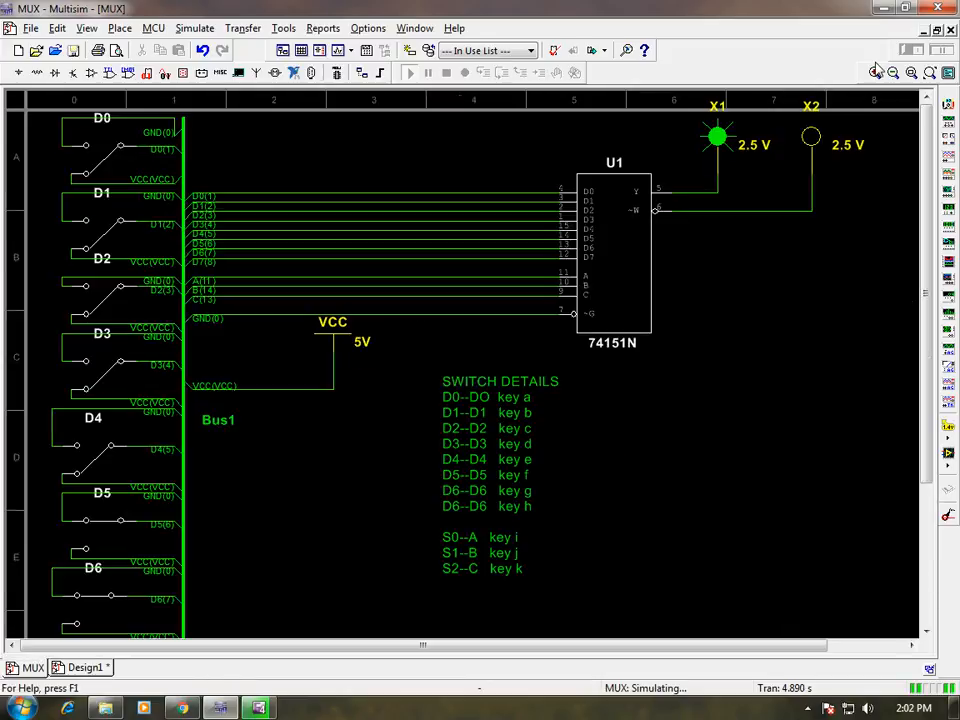
left_click(85, 668)
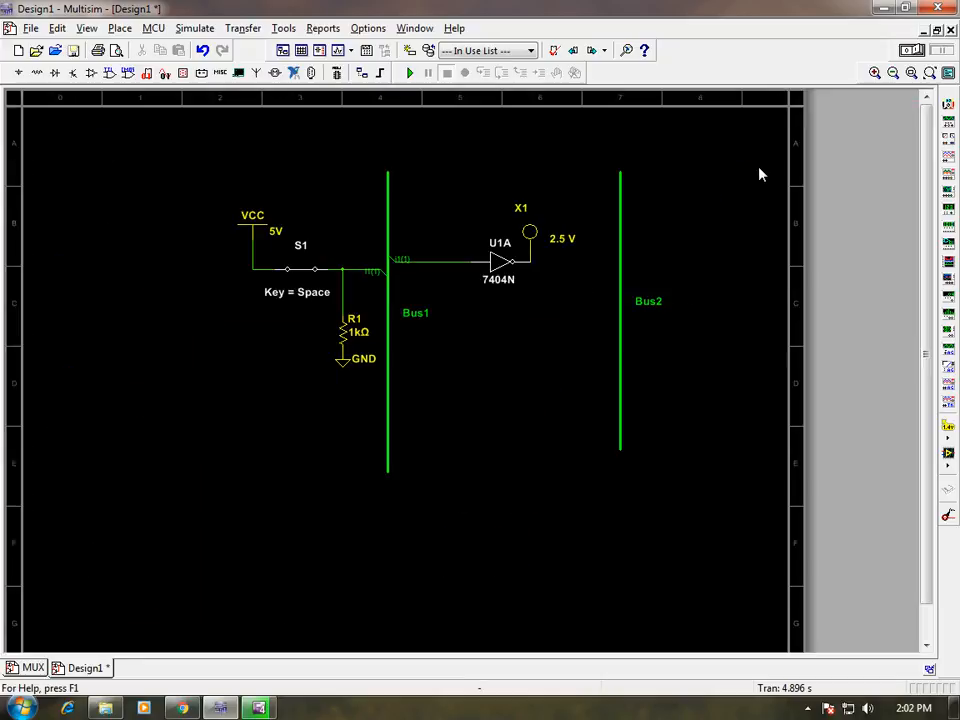
left_click(386, 276)
key("Delete")
left_click(342, 282)
key("Delete")
Wire switch S1's output to Bus1, assigning the connection to the existing bus line i1.
left_click(328, 270)
left_click(384, 269)
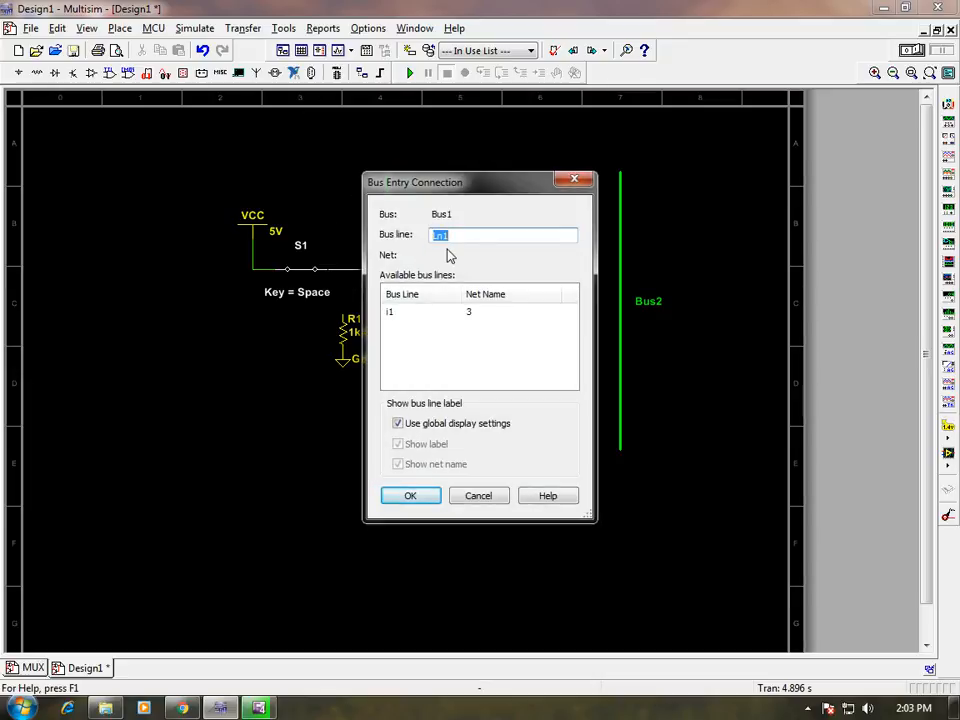
type("i")
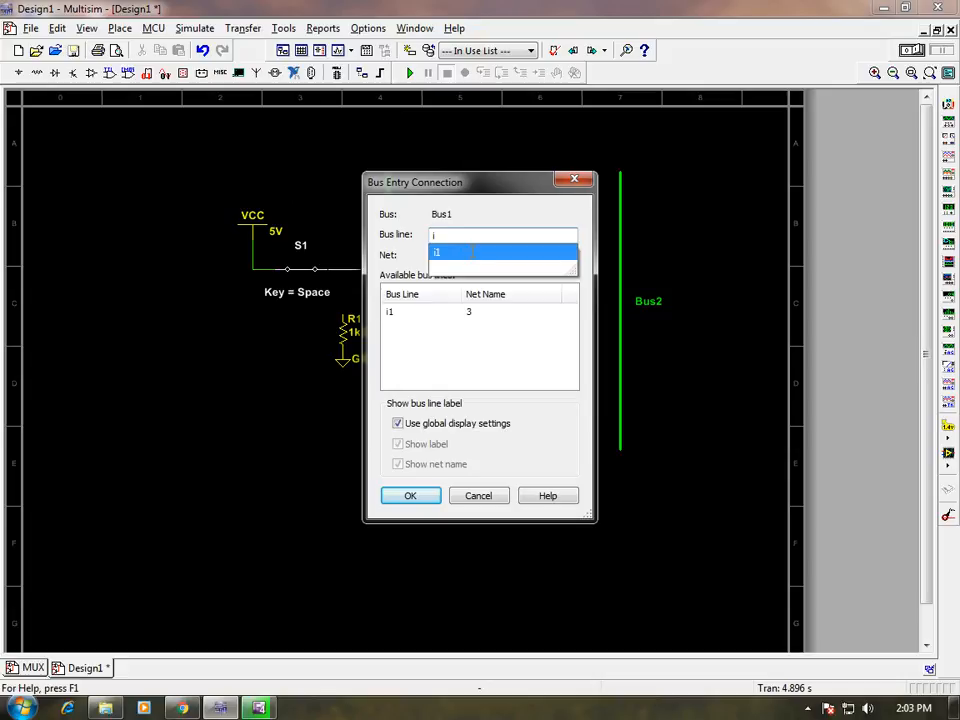
left_click(474, 255)
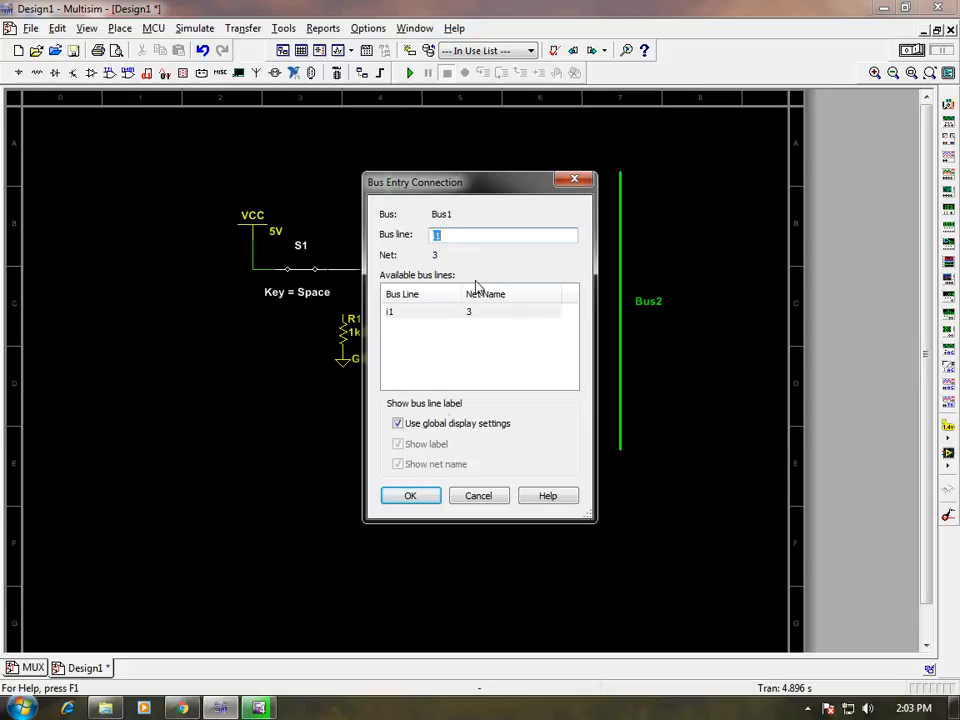
left_click(412, 496)
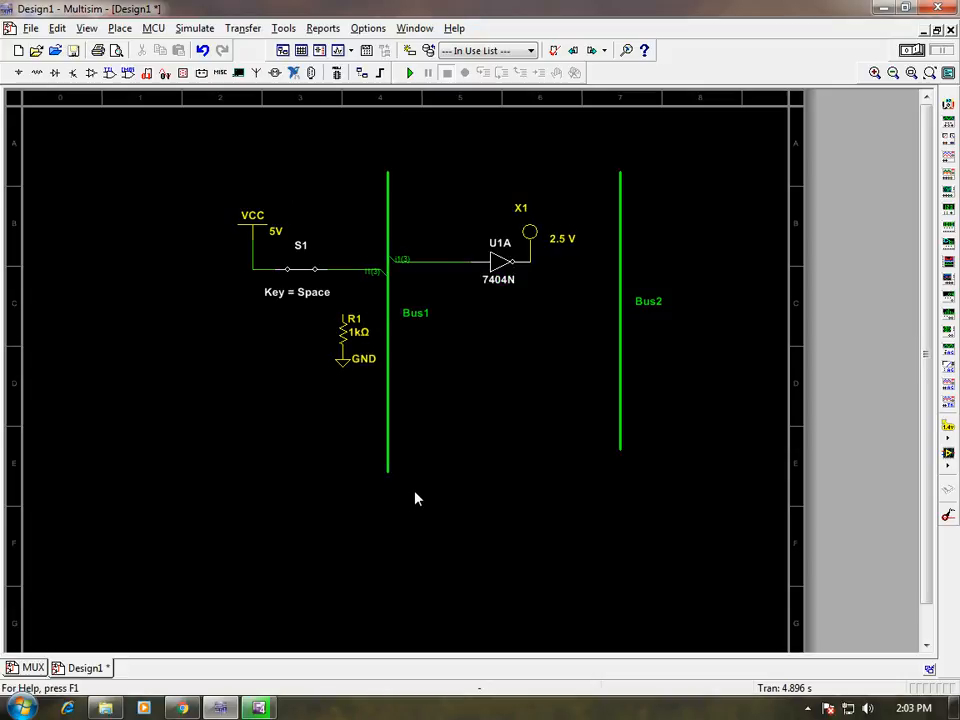
Replace the wire between Bus1 and the 7404N inverter's input, connecting it to bus line i1.
left_click(394, 263)
key("Delete")
left_click(472, 263)
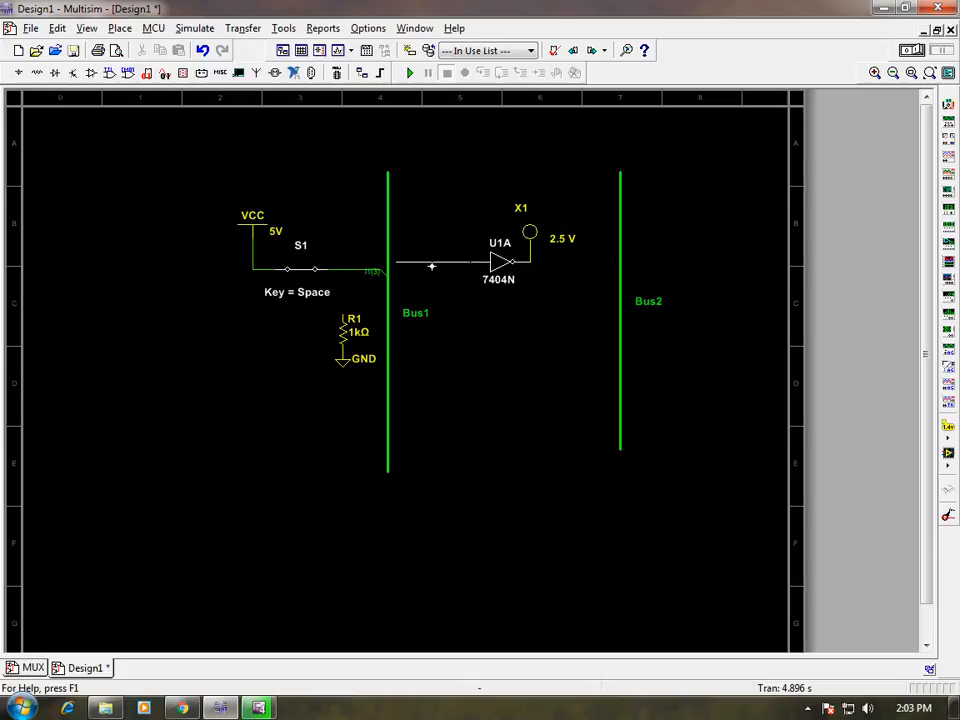
left_click(396, 260)
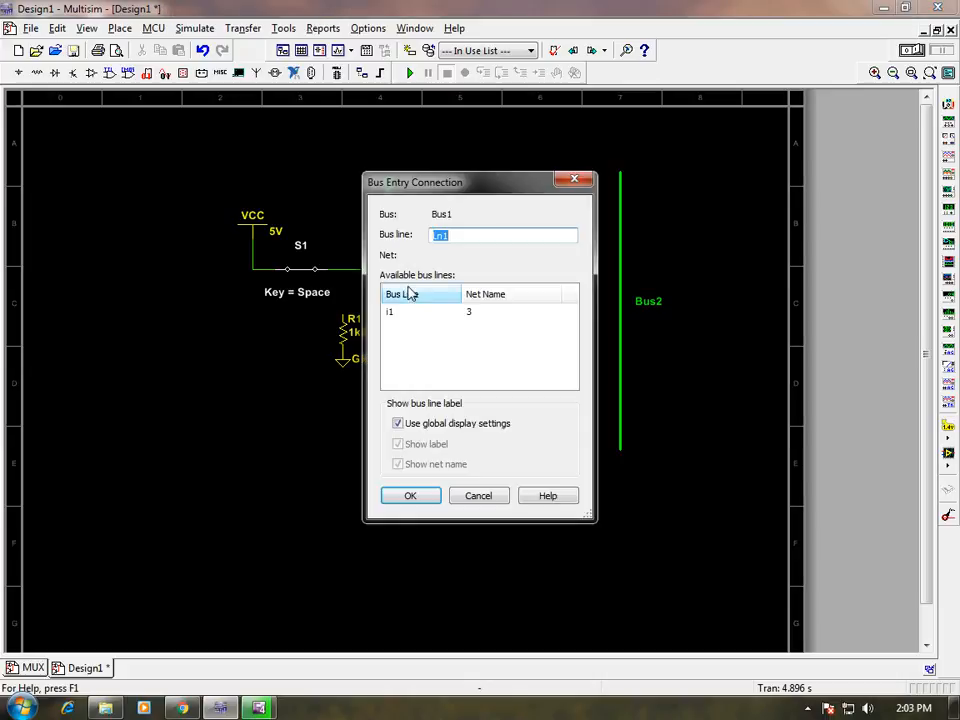
left_click(390, 313)
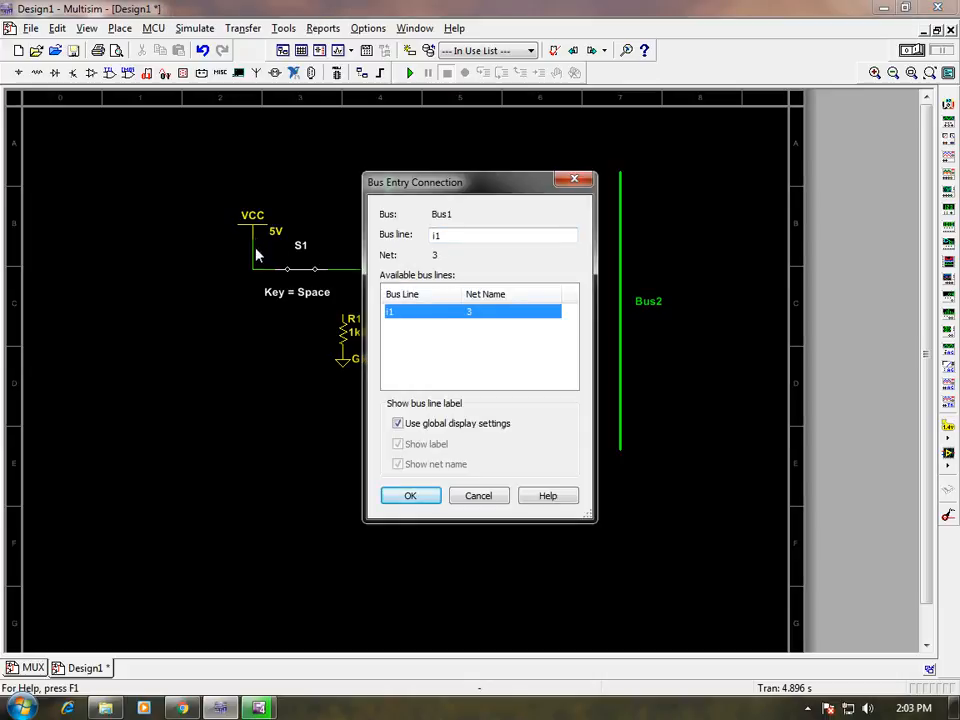
left_click(424, 495)
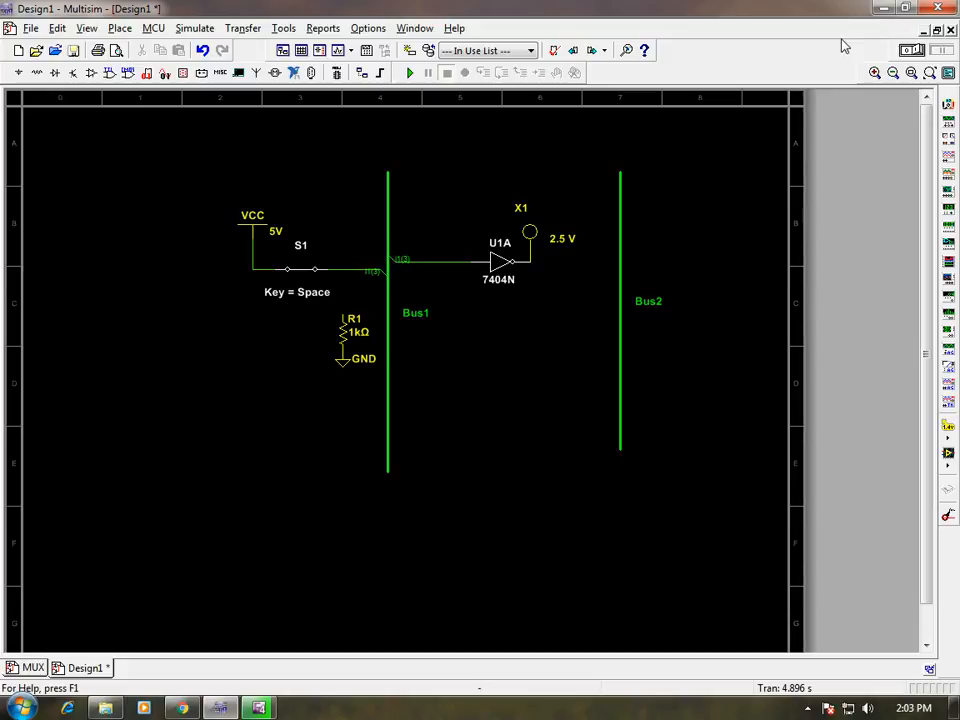
Wire the free end of resistor R1 up to the line between switch S1 and Bus1.
left_click(875, 73)
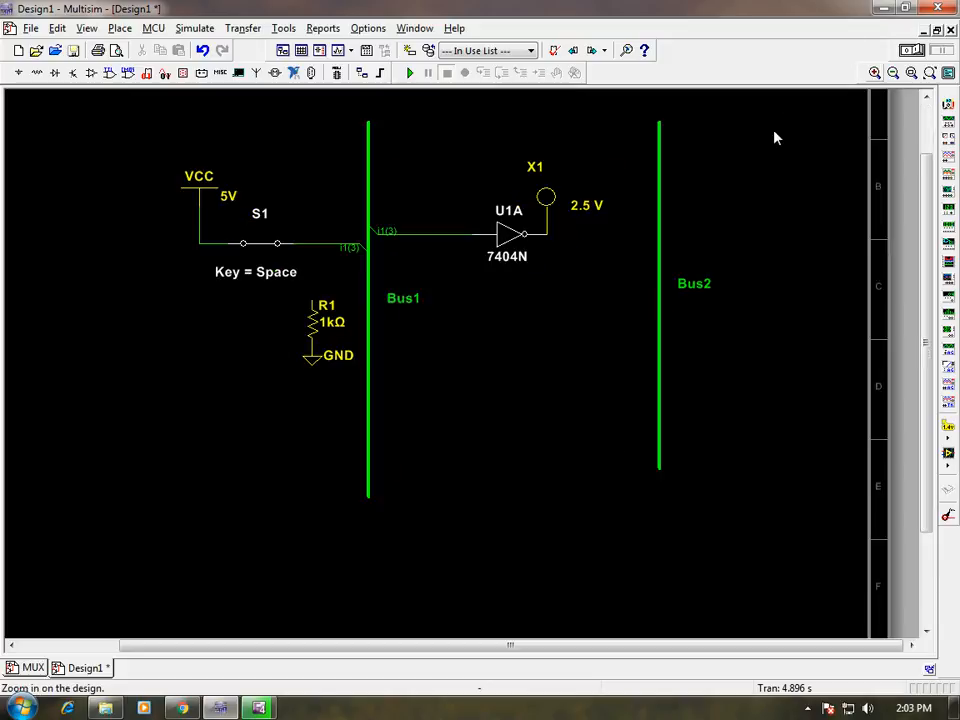
left_click(875, 73)
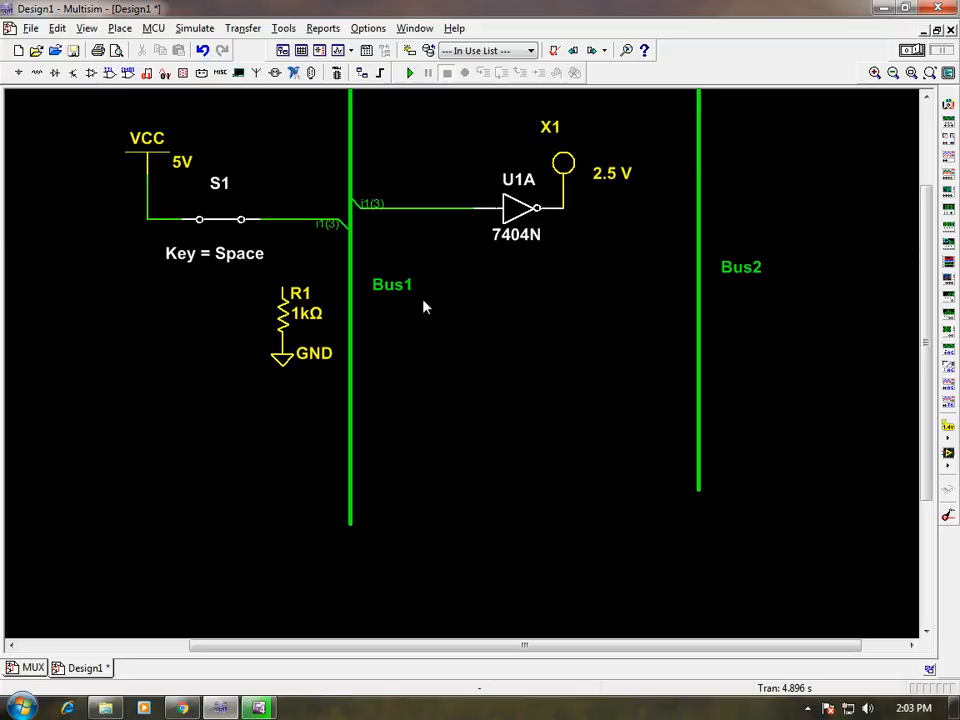
left_click(284, 287)
left_click(284, 218)
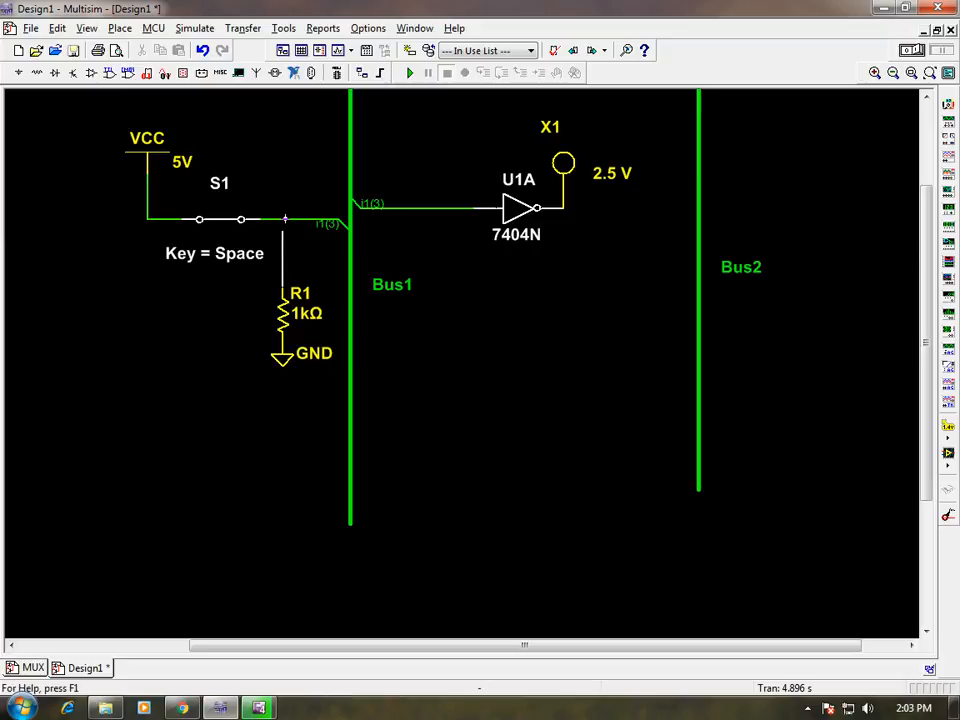
Run the Design1 simulation and test the bus connection by opening and closing switch S1.
left_click(914, 51)
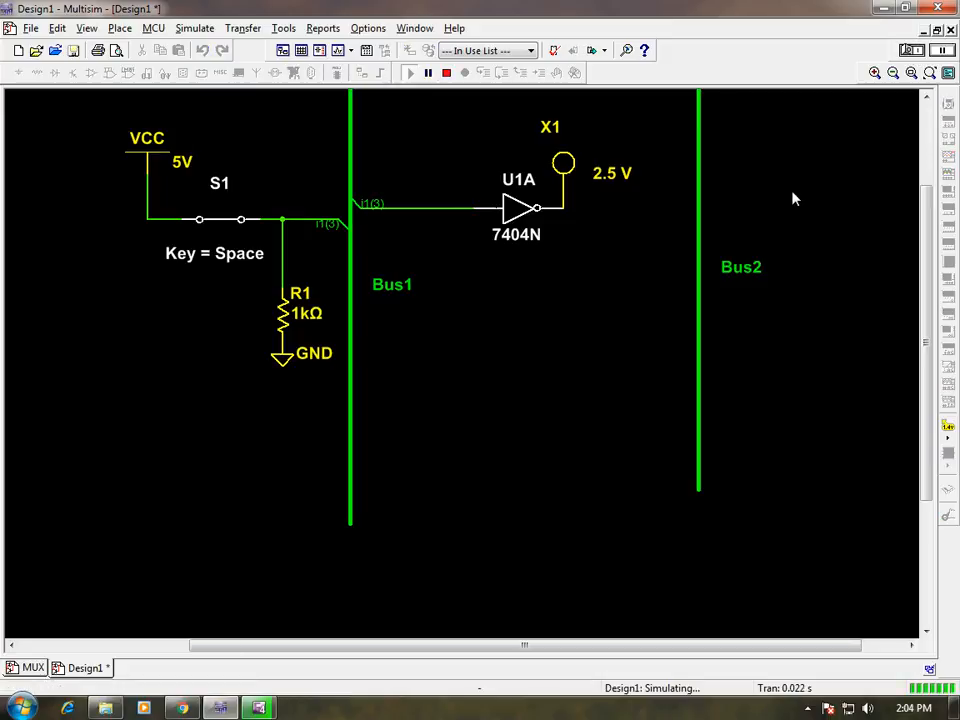
key("space")
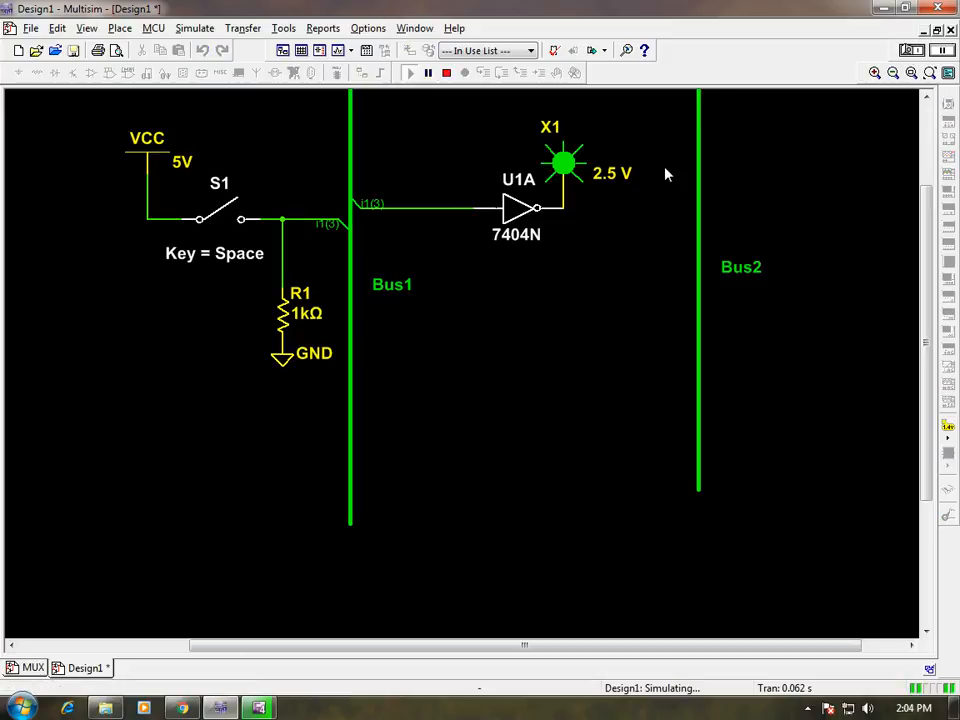
key("space")
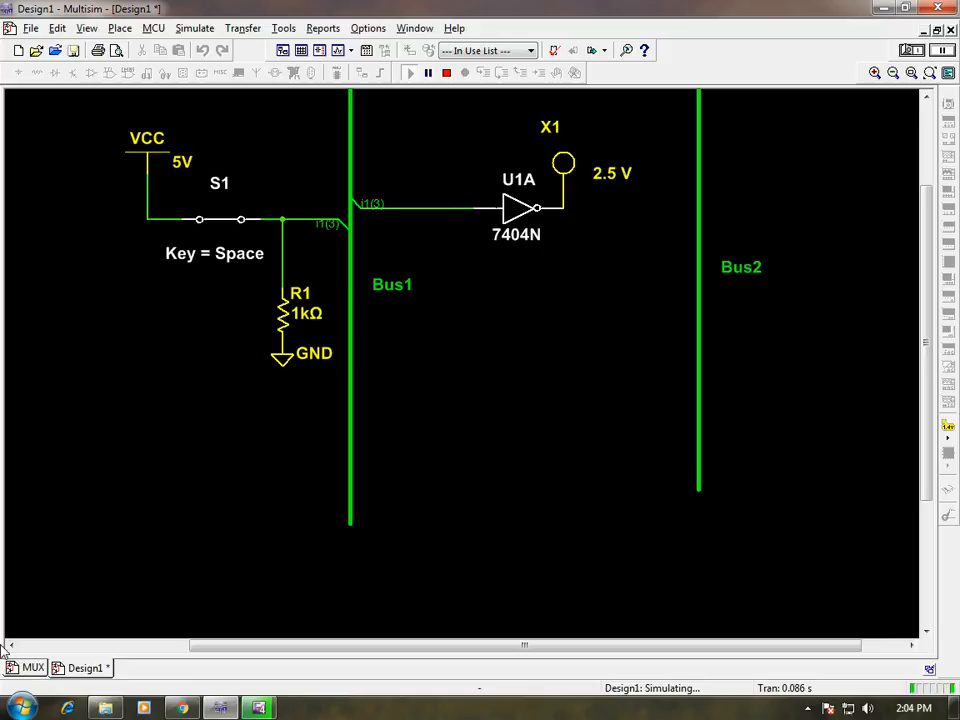
Check the lower part of the MUX schematic, and stop the Design1 simulation.
left_click(32, 667)
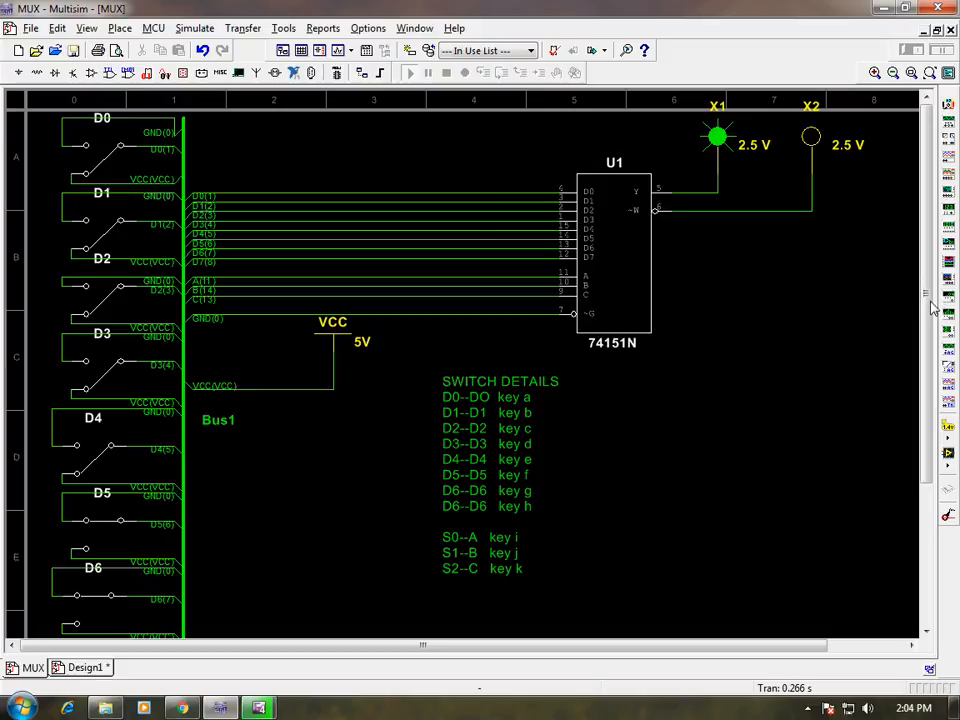
scroll(700, 230, "down", 4)
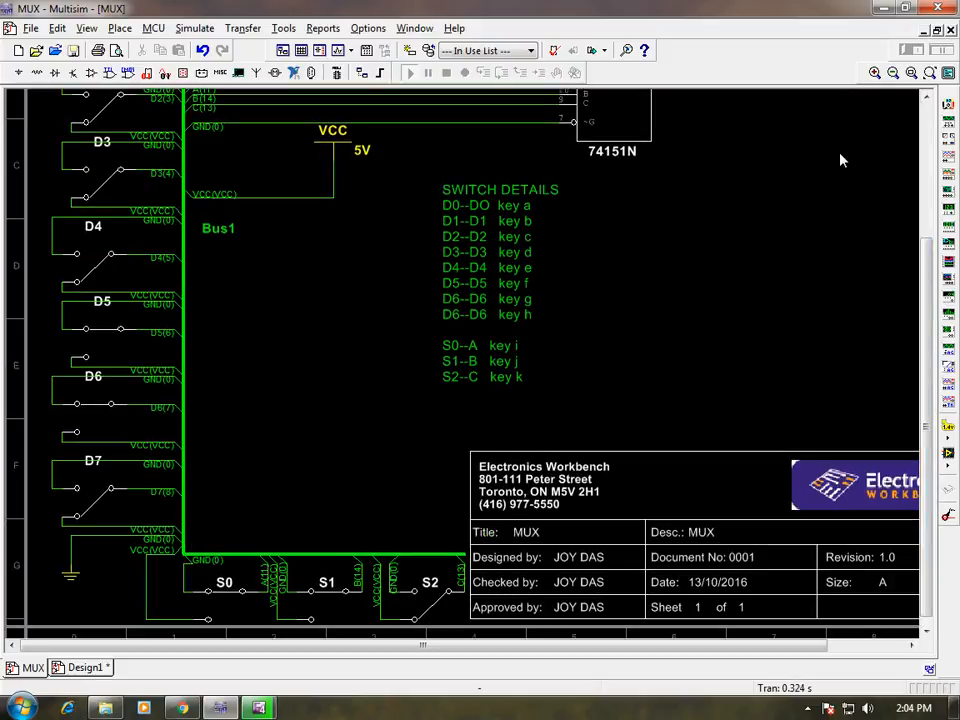
left_click(85, 669)
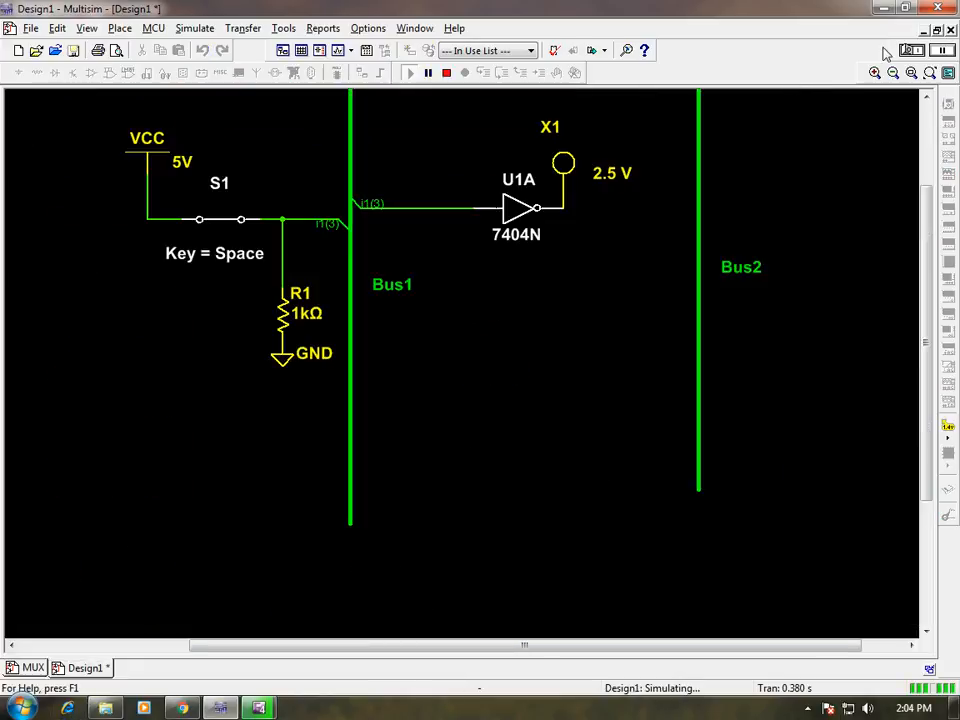
left_click(906, 53)
Show the MUX schematic full screen with the 74151N, the switch details and the select switches in view.
left_click(36, 668)
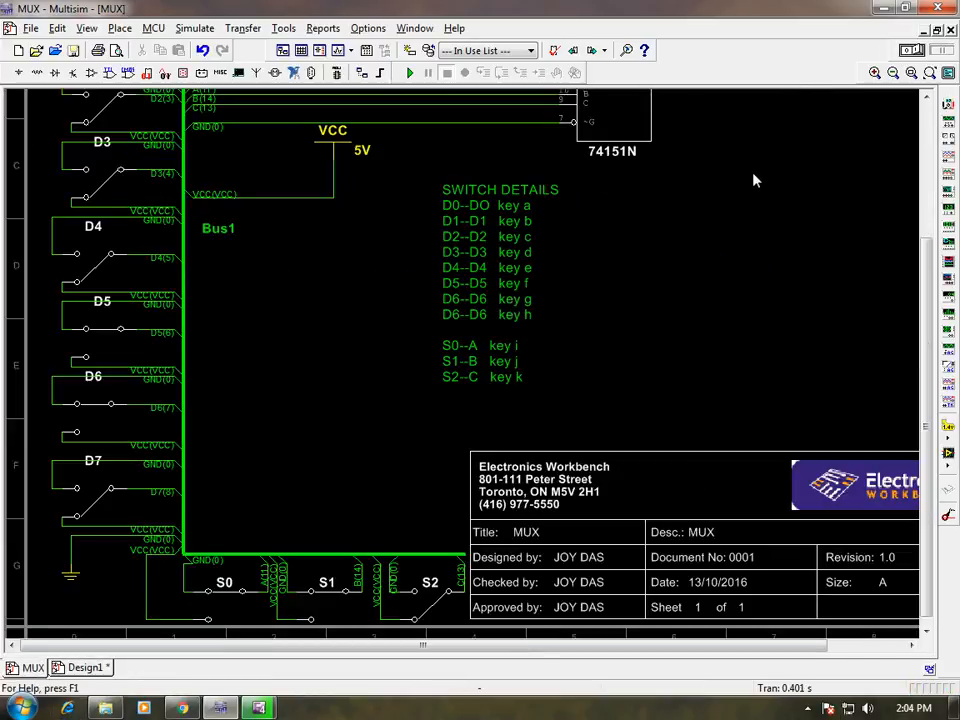
key("F11")
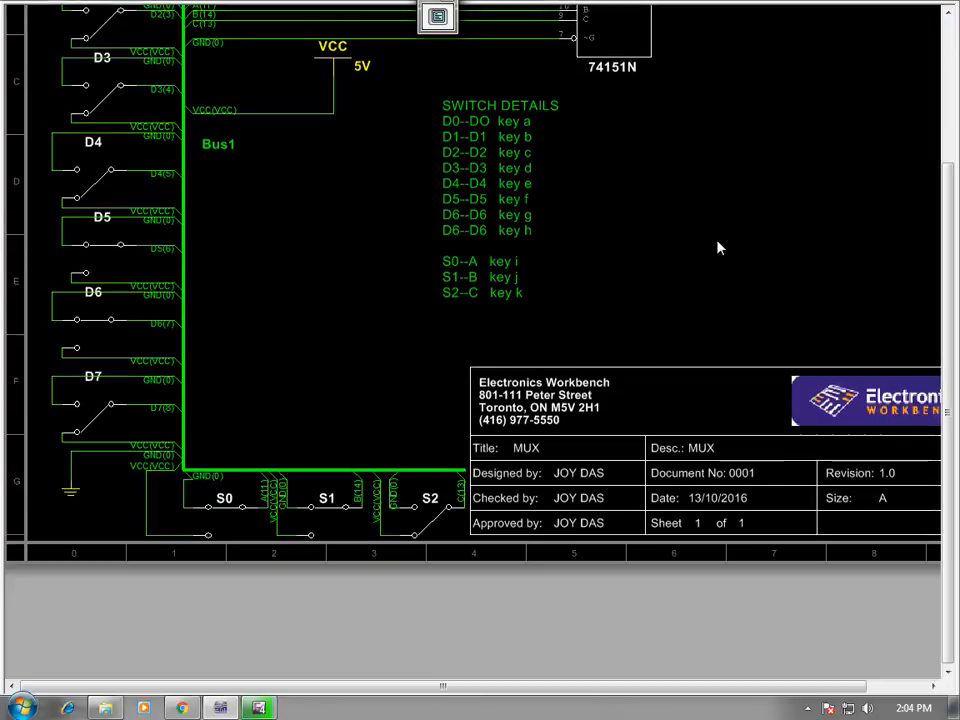
left_click_drag(948, 289, 938, 224)
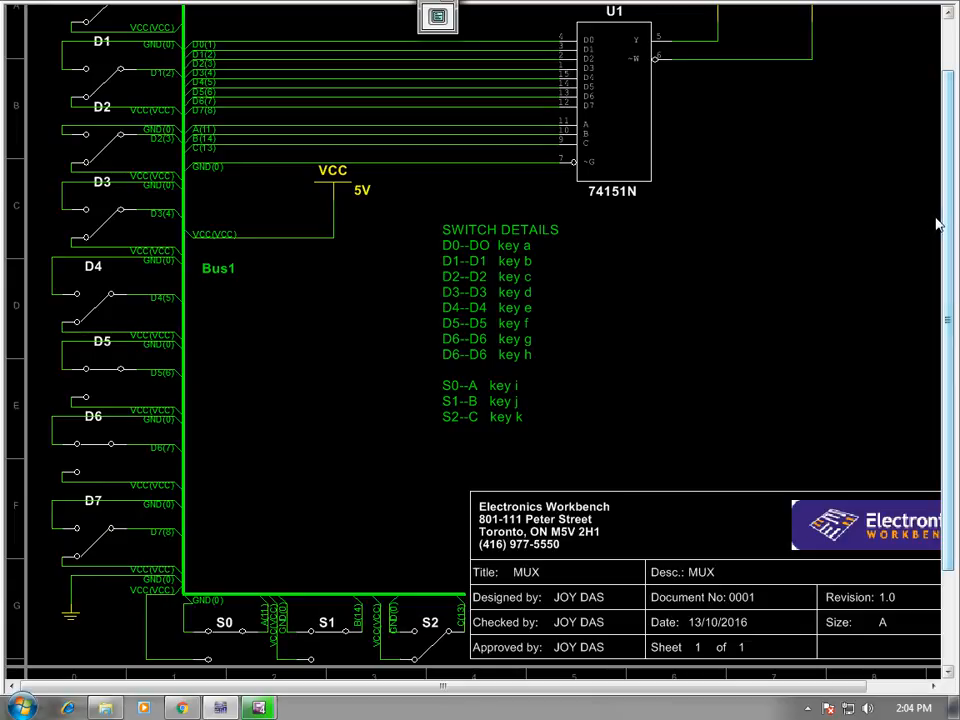
Fit the whole MUX sheet in view and switch select input S2 from VCC to GND.
scroll(930, 227, "down", 1)
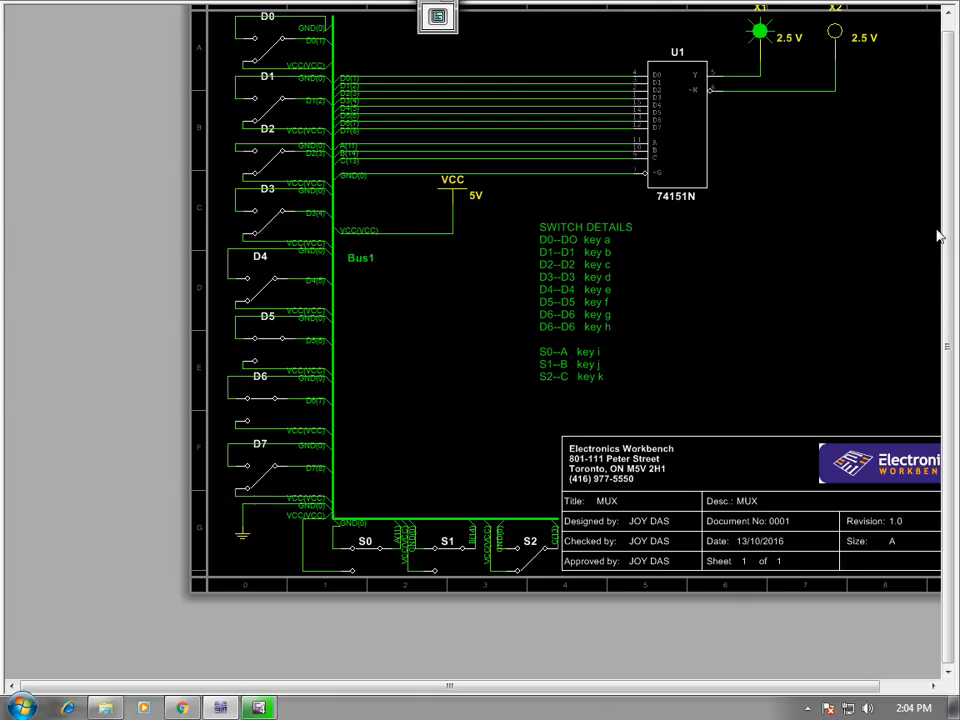
left_click_drag(951, 209, 951, 198)
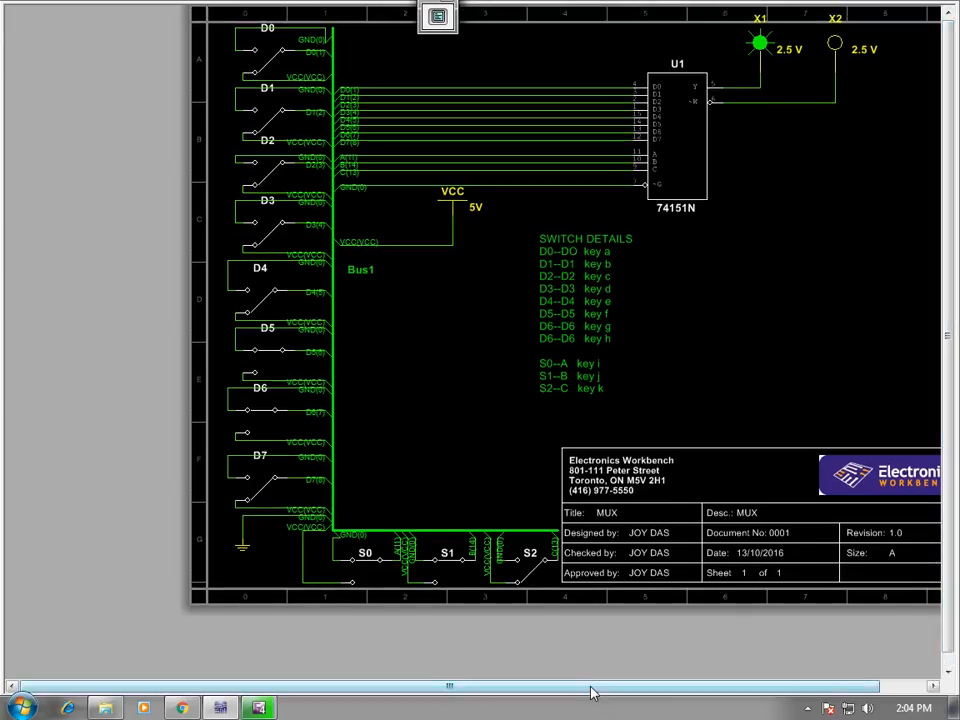
left_click_drag(590, 692, 686, 690)
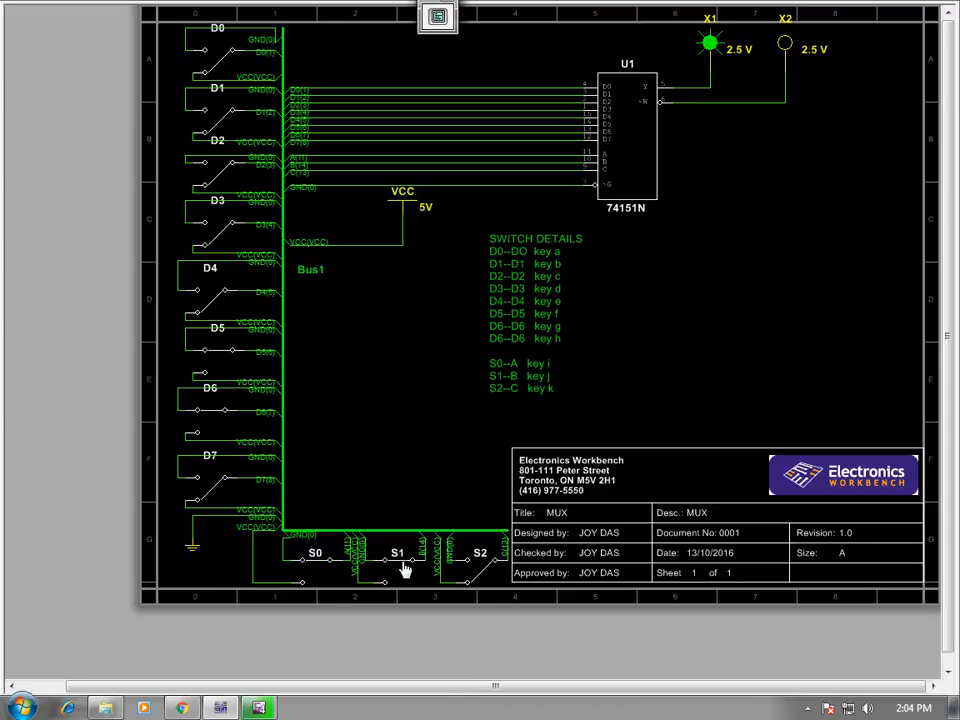
left_click(499, 570)
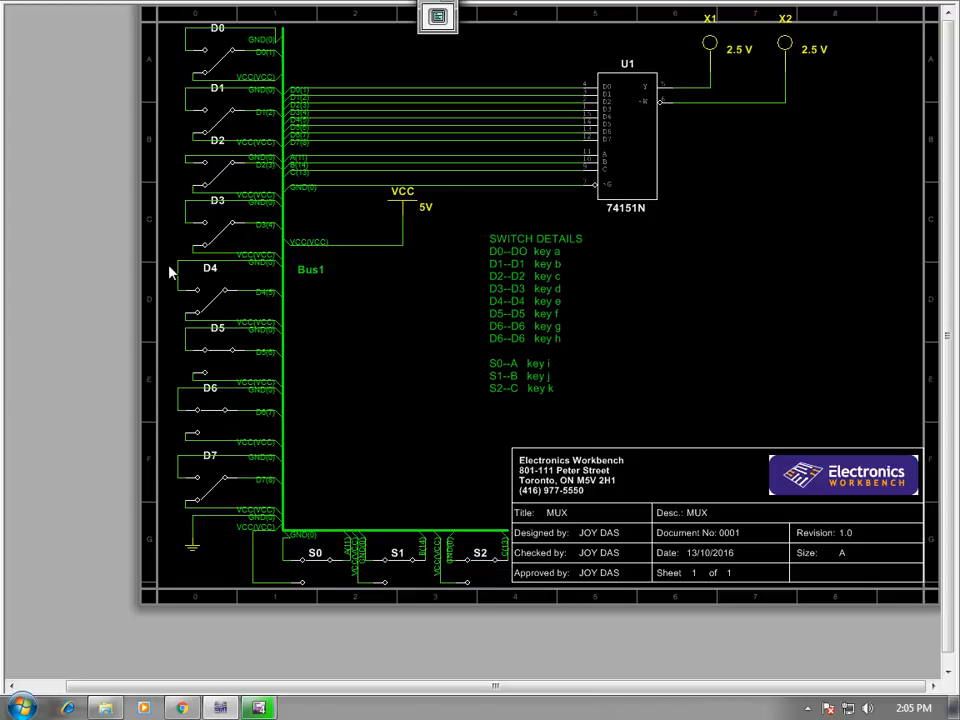
Leave the full-screen view, run the MUX simulation and test input D0 by toggling its switch to GND and back to VCC.
left_click(213, 68)
key("Escape")
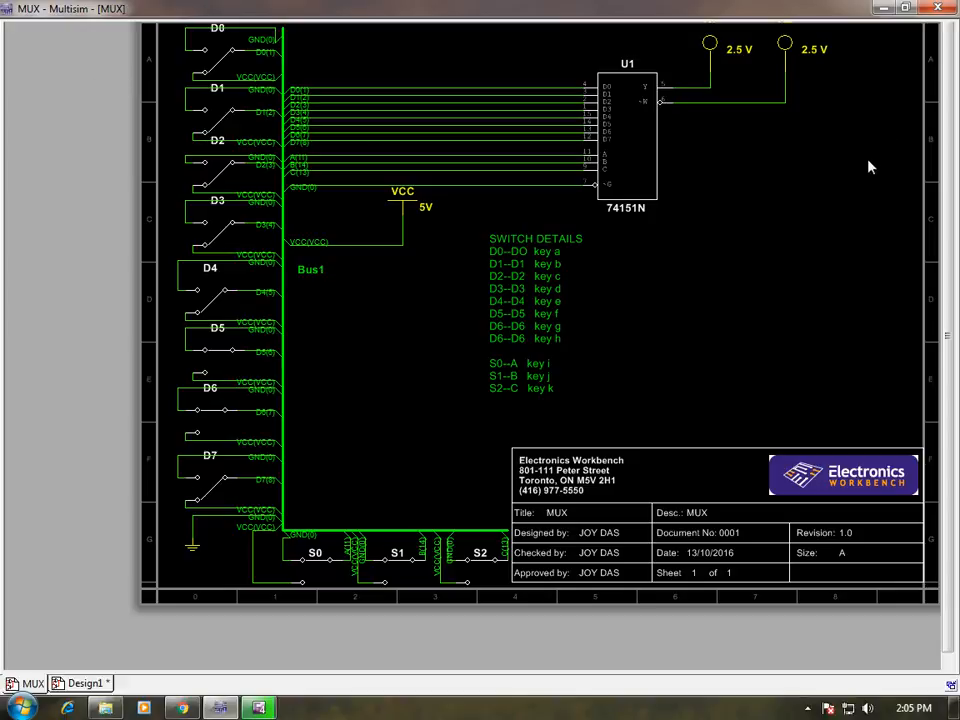
left_click(680, 179)
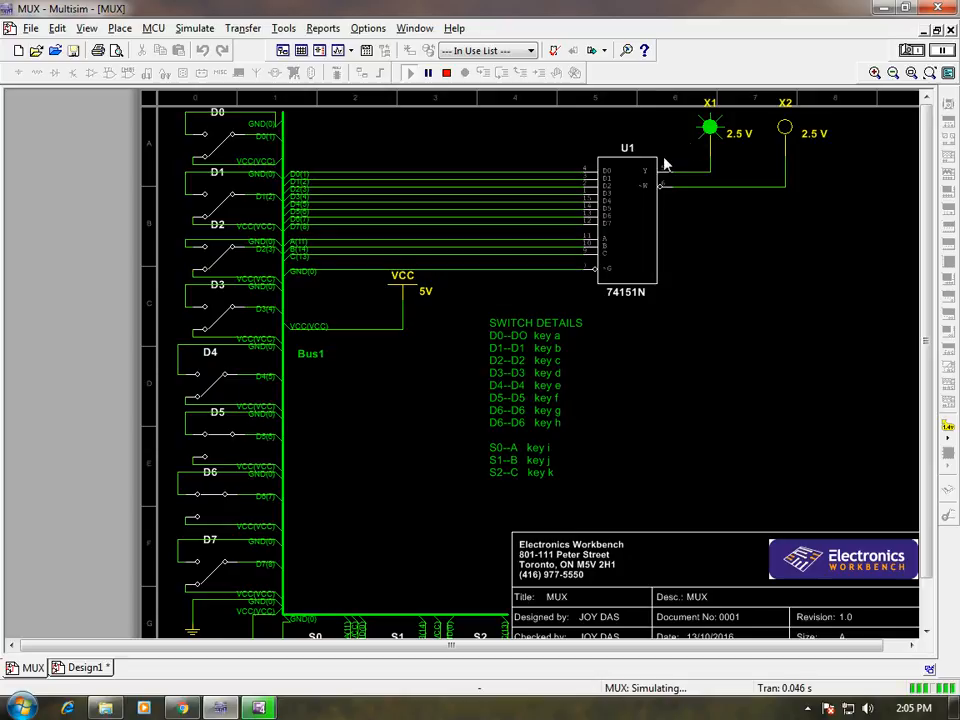
key("a")
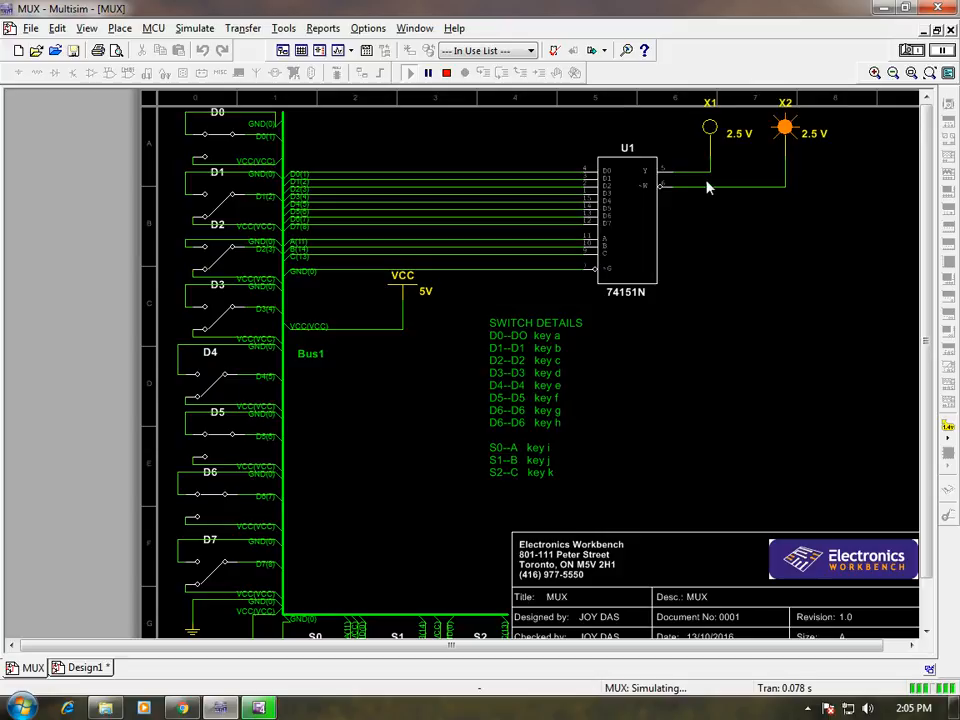
key("a")
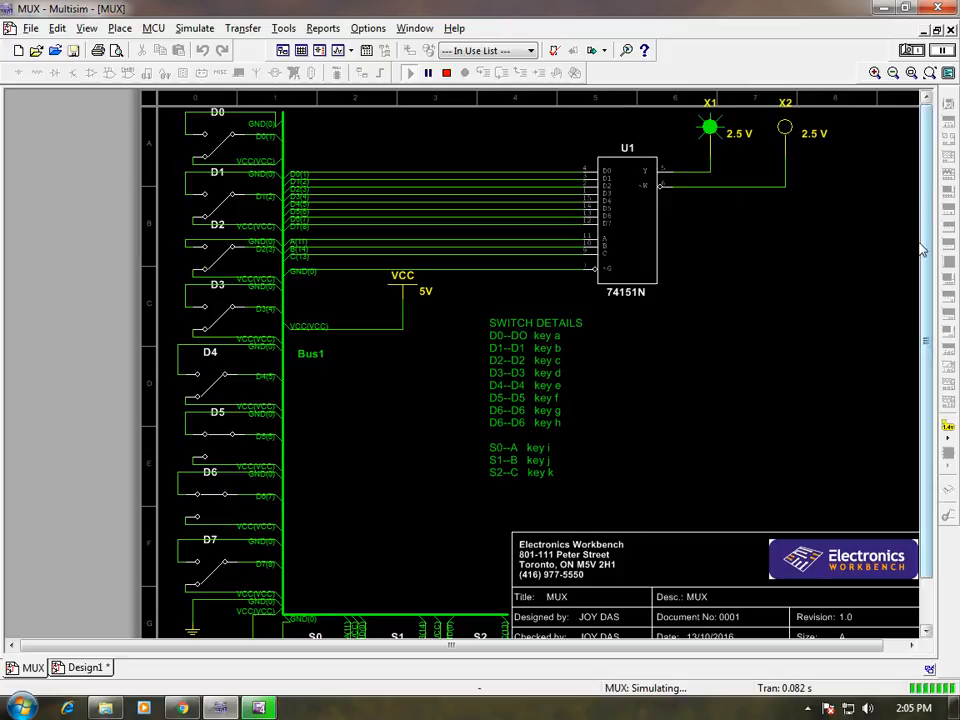
Switch S0 to VCC to select input D1, and test it by toggling the D1 switch to GND and back to VCC.
scroll(912, 284, "down", 1)
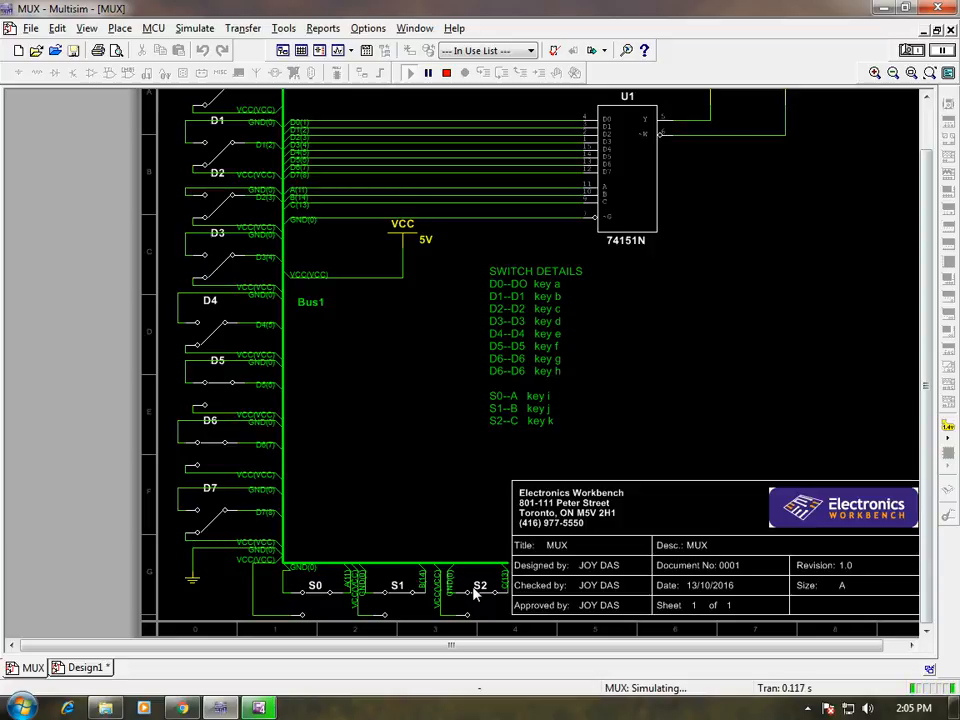
left_click(318, 601)
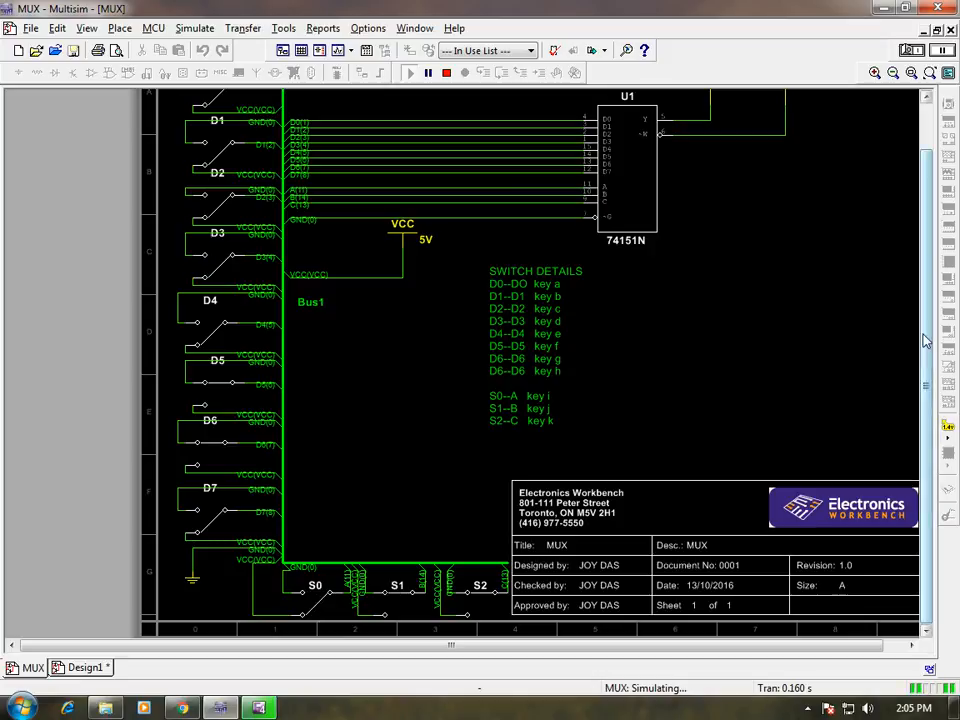
scroll(930, 248, "up", 3)
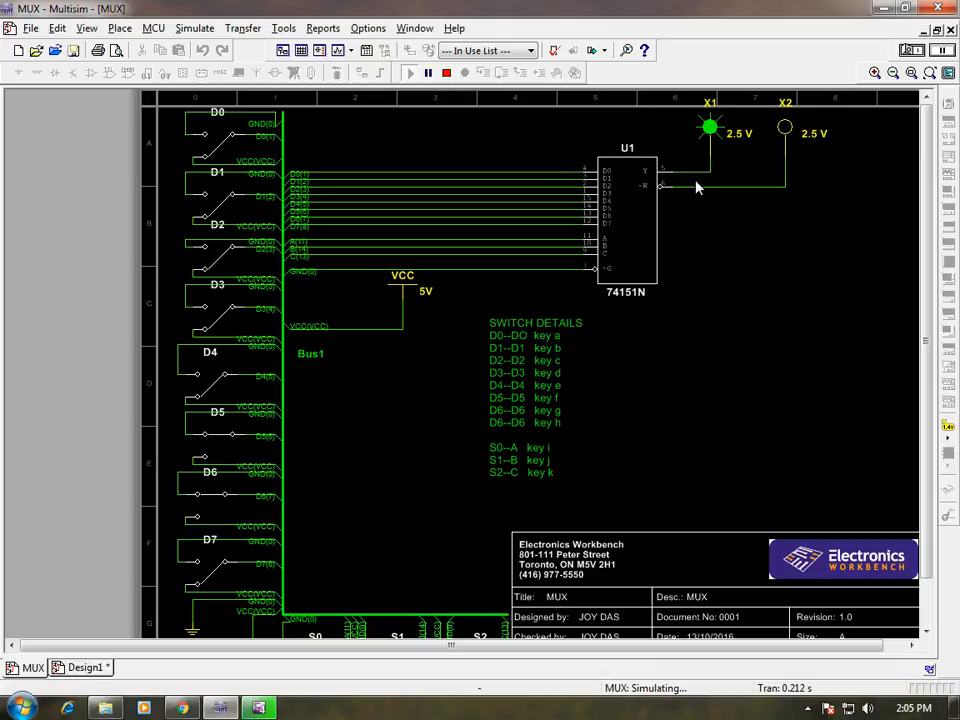
key("b")
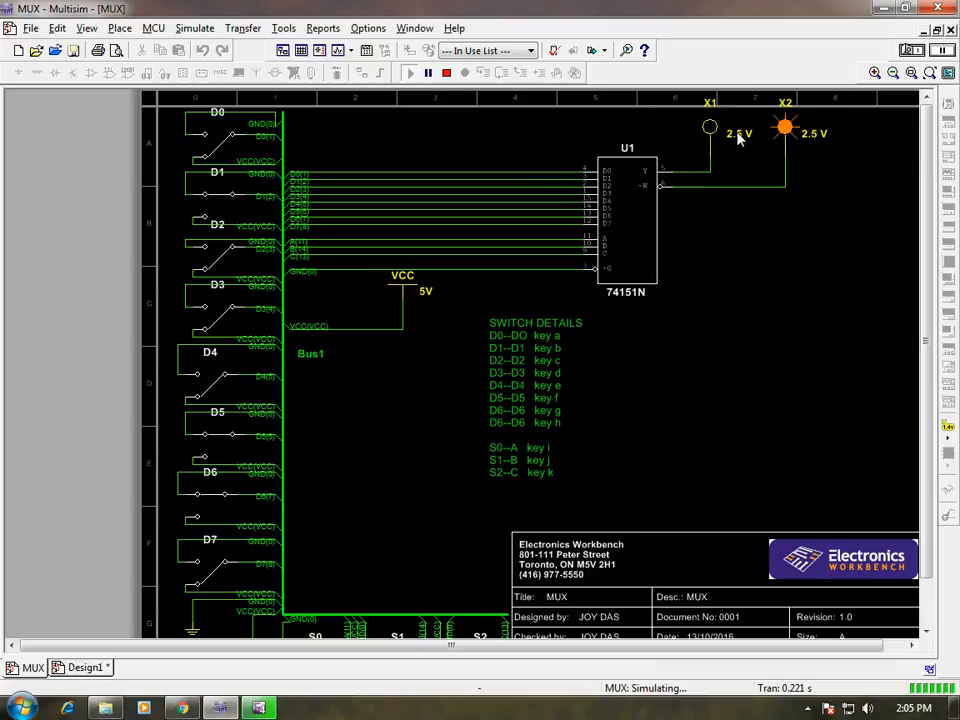
key("b")
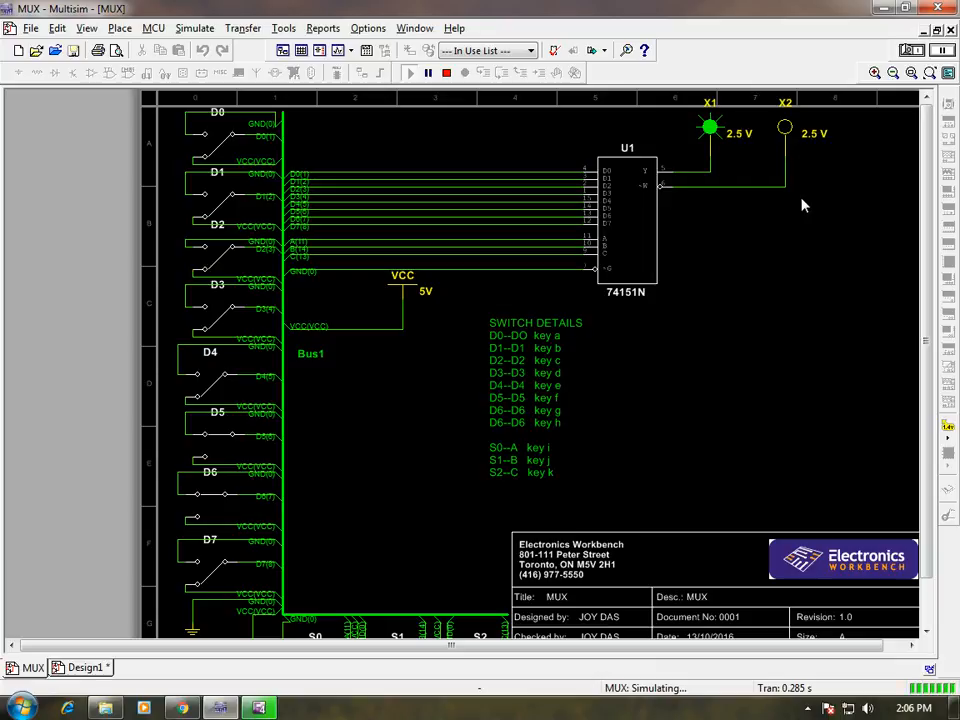
Set select switches S1 and S2 to VCC alongside S0 to select input D7, and toggle the D7 switch to GND.
scroll(925, 295, "down", 1)
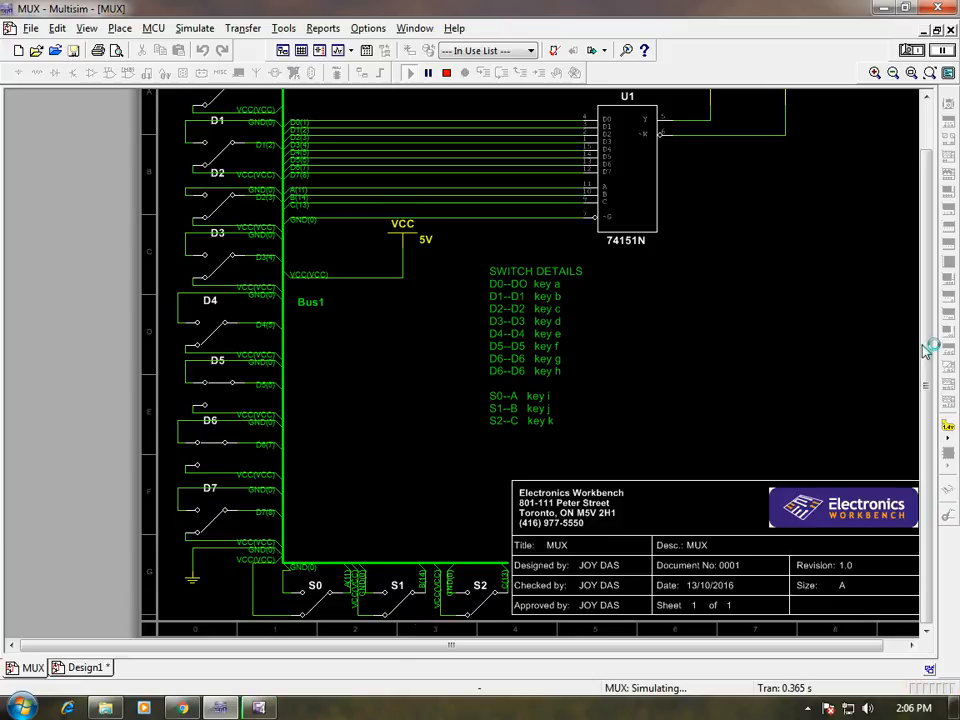
scroll(925, 350, "up", 2)
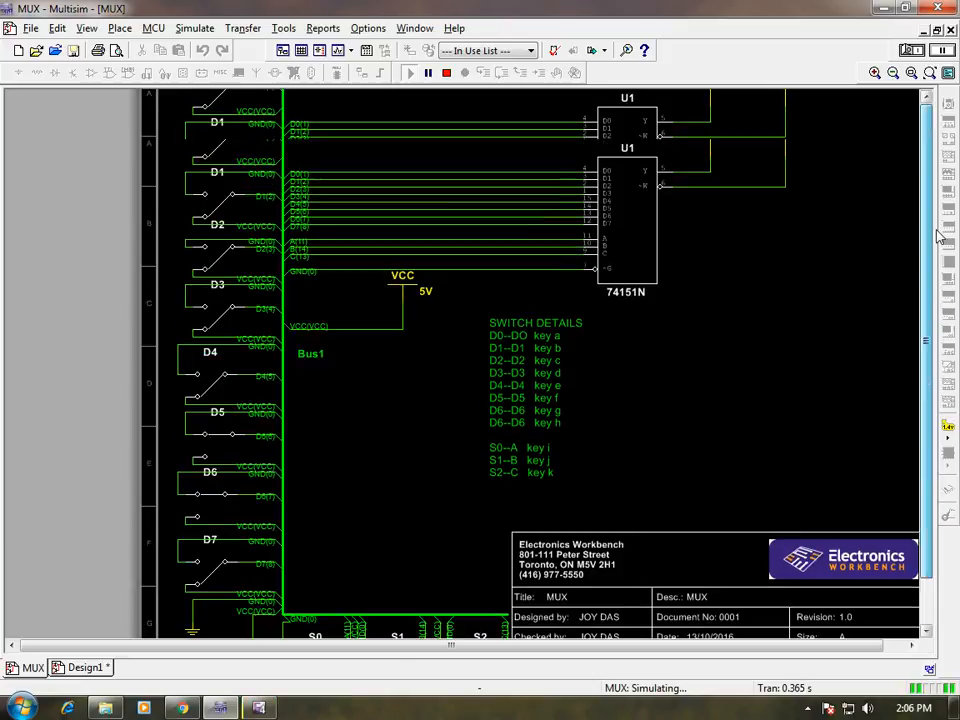
left_click(505, 428)
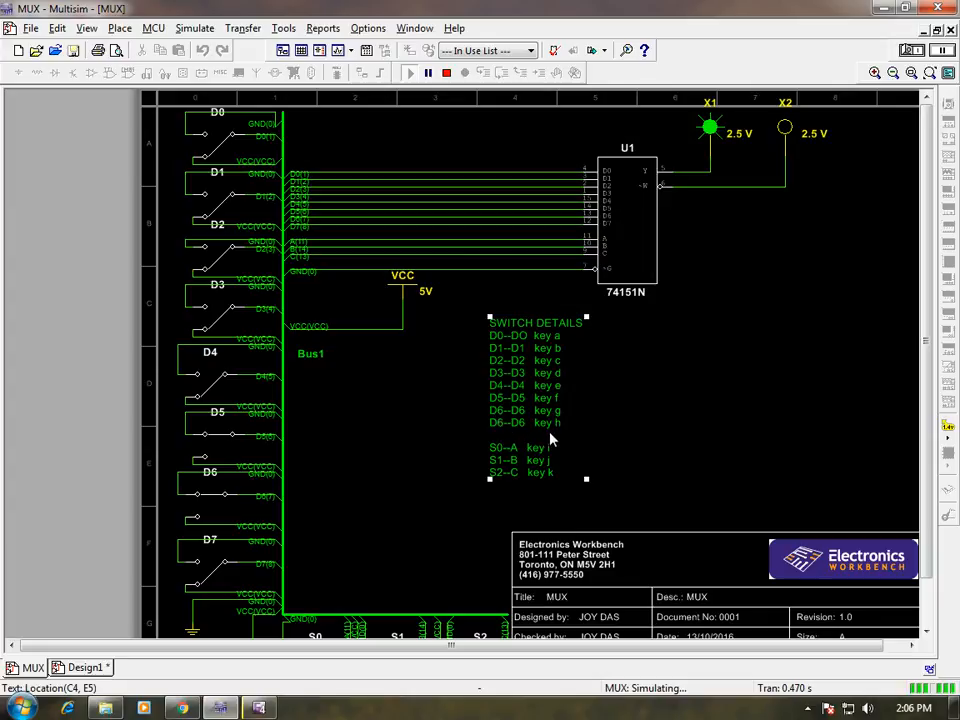
key("h")
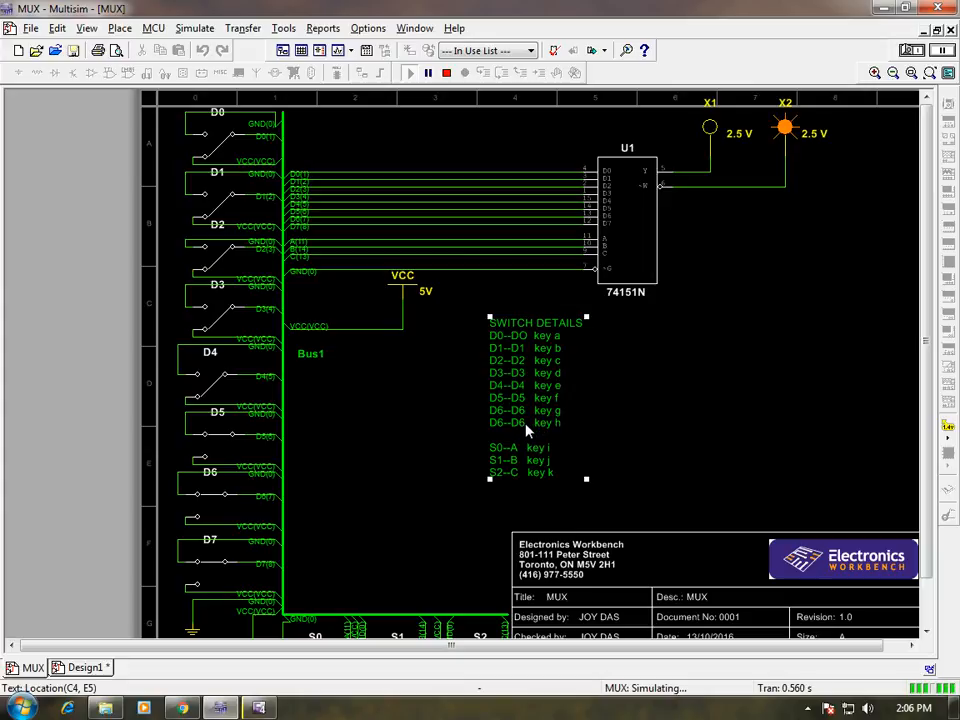
Stop the MUX simulation and nudge the SWITCH DETAILS text block one grid step to the right.
left_click(905, 50)
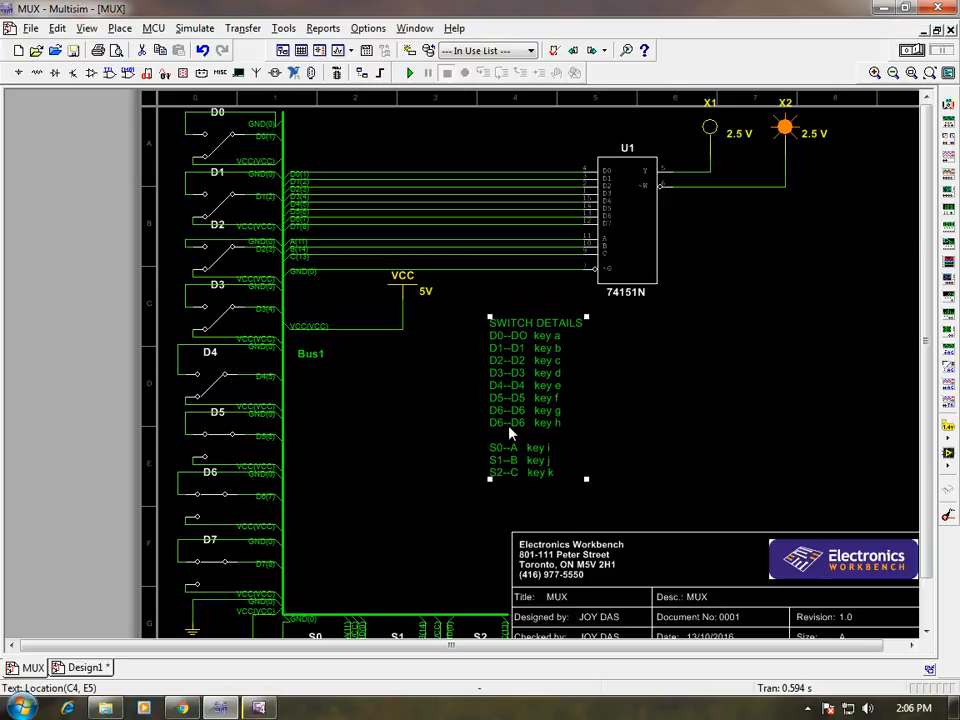
key("Right")
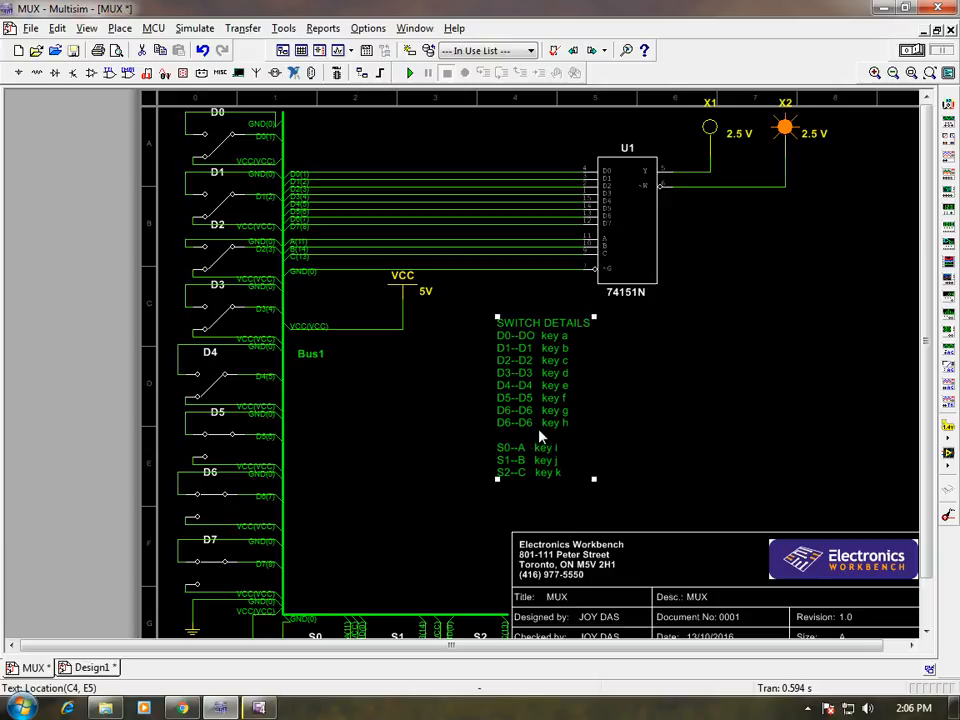
left_click(696, 426)
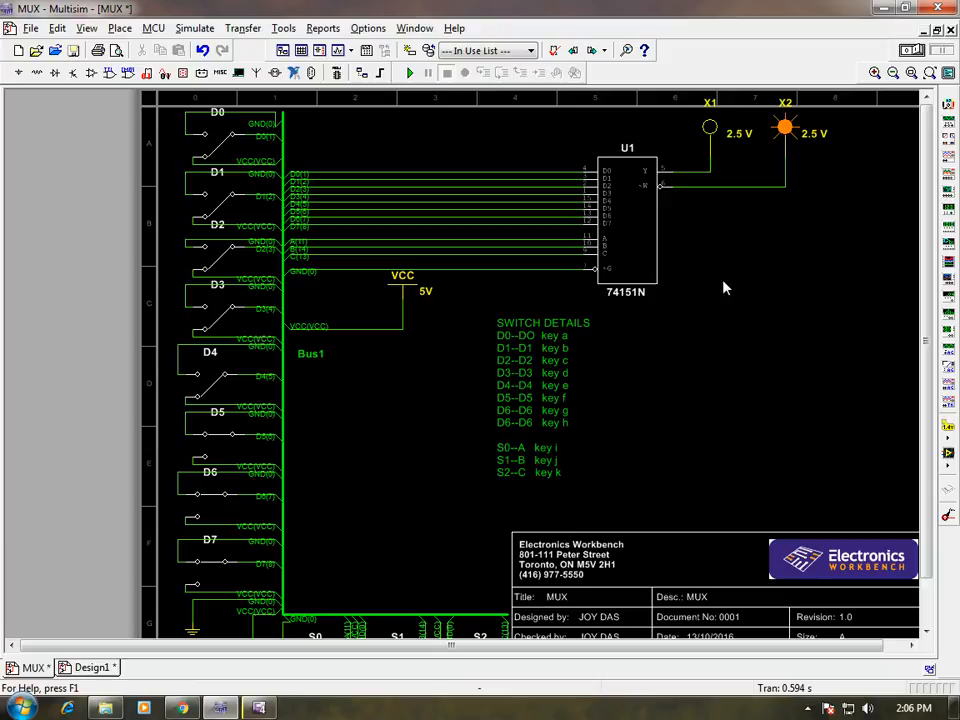
scroll(862, 420, "down", 2)
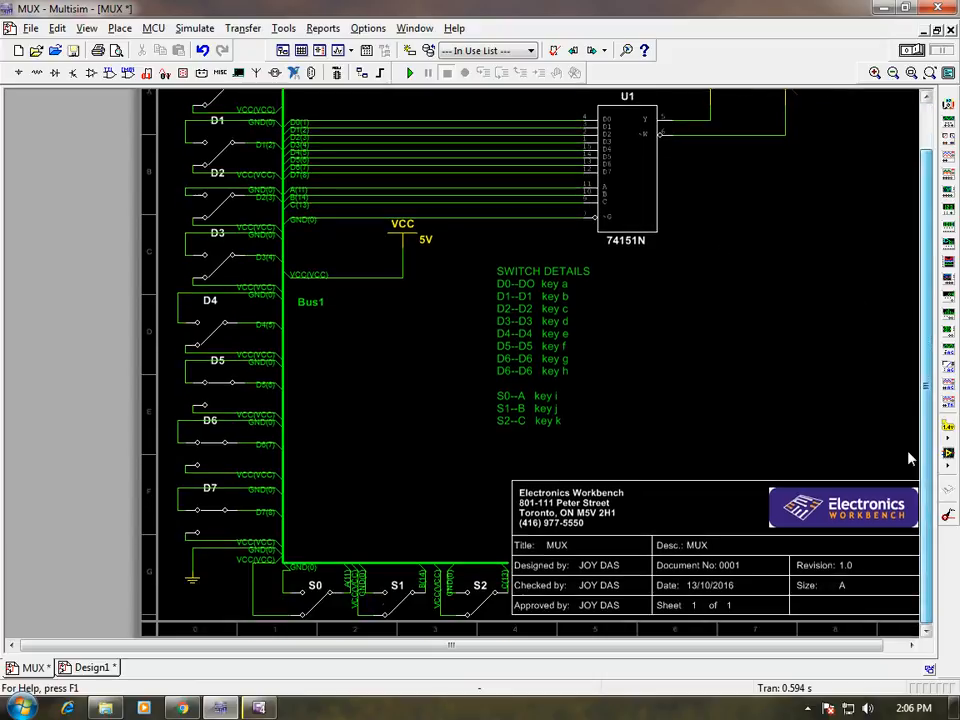